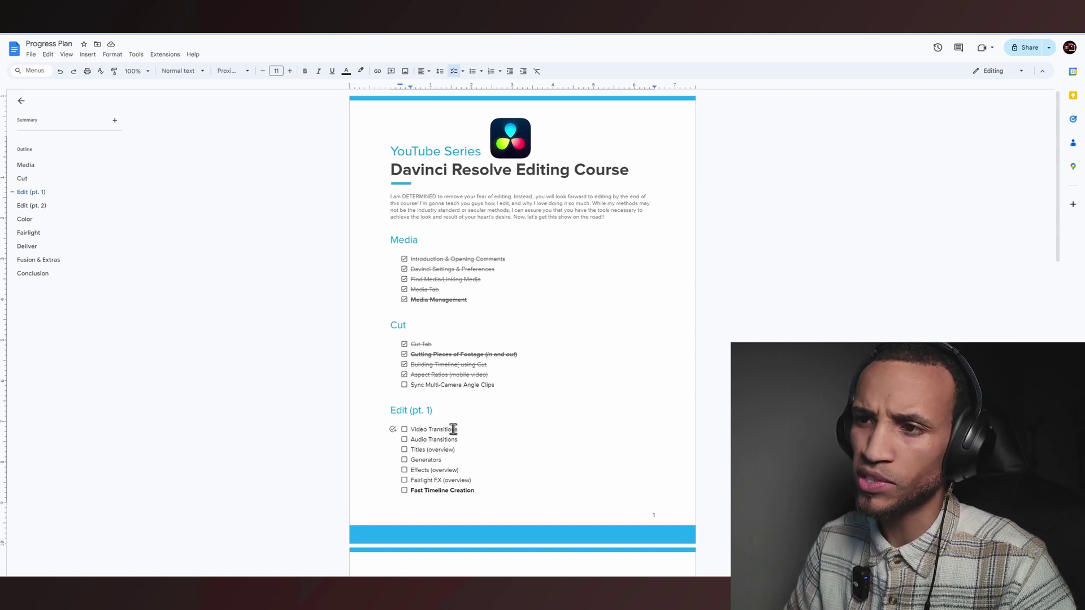
left_click(418, 440)
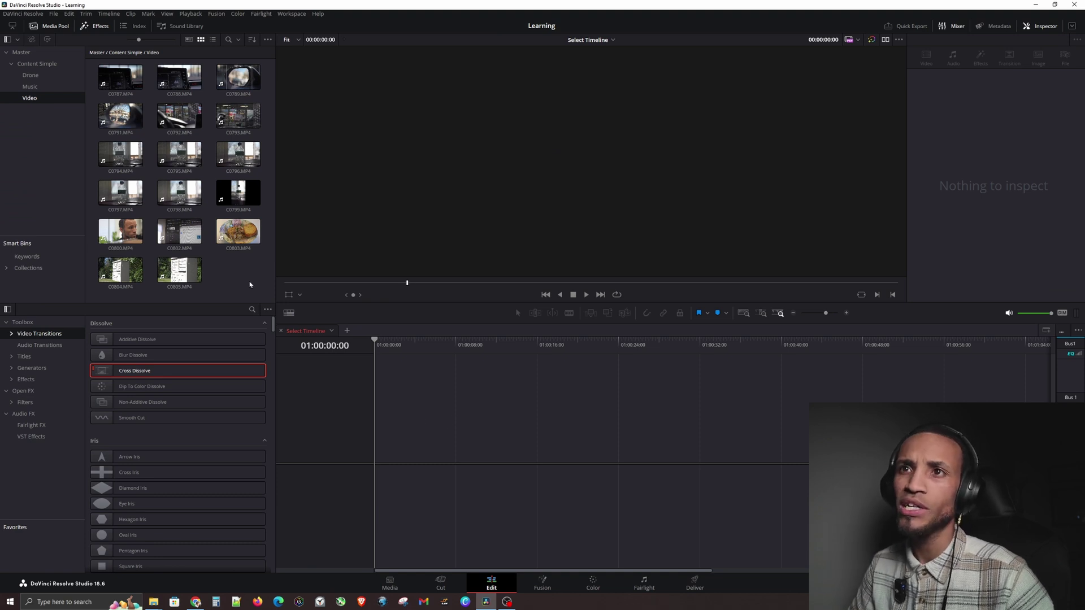
- Place the clips C0795.MP4 and C0804.MP4 back to back on the timeline and review the cut between them
left_click(192, 161)
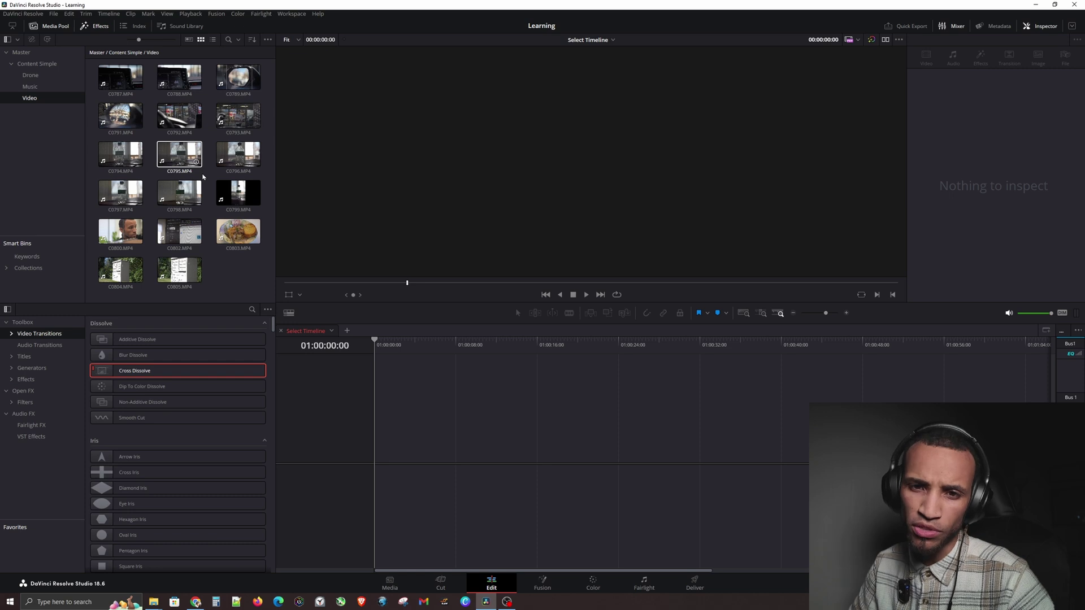
left_click_drag(200, 172, 387, 452)
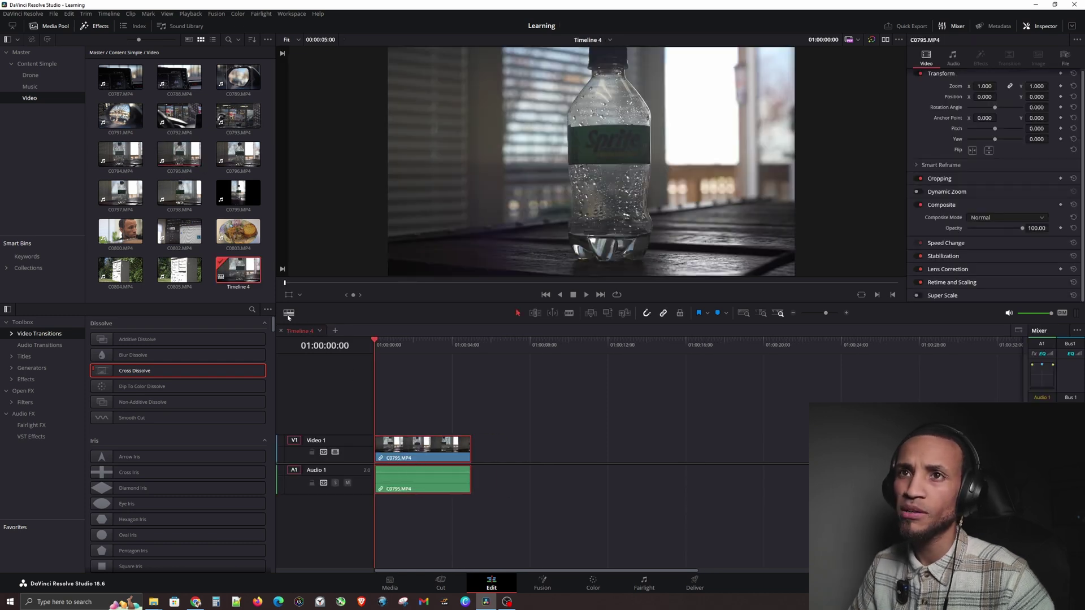
left_click_drag(121, 271, 502, 456)
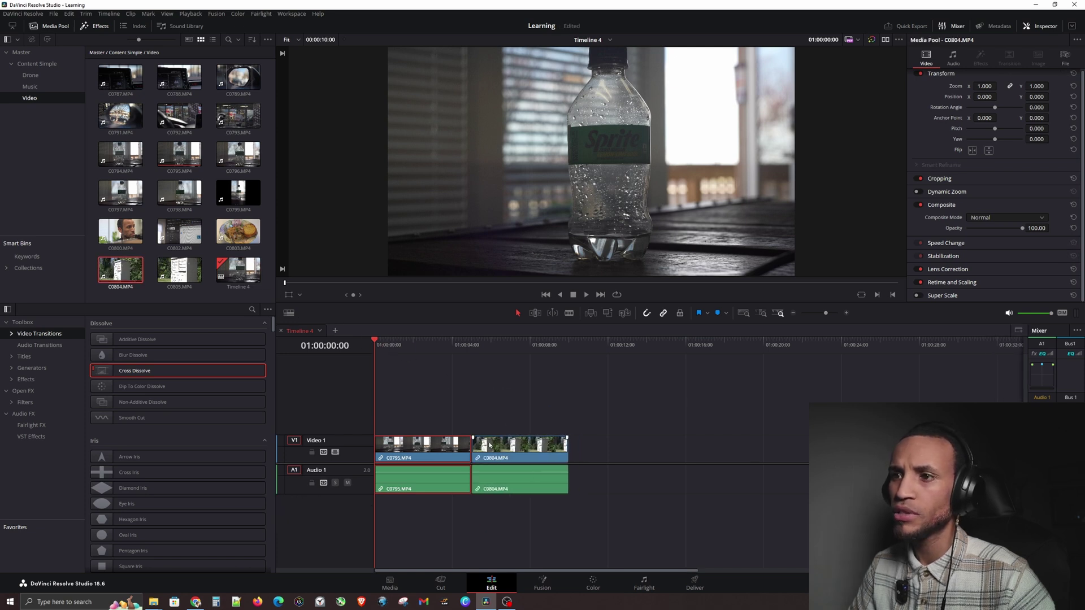
left_click_drag(450, 343, 501, 352)
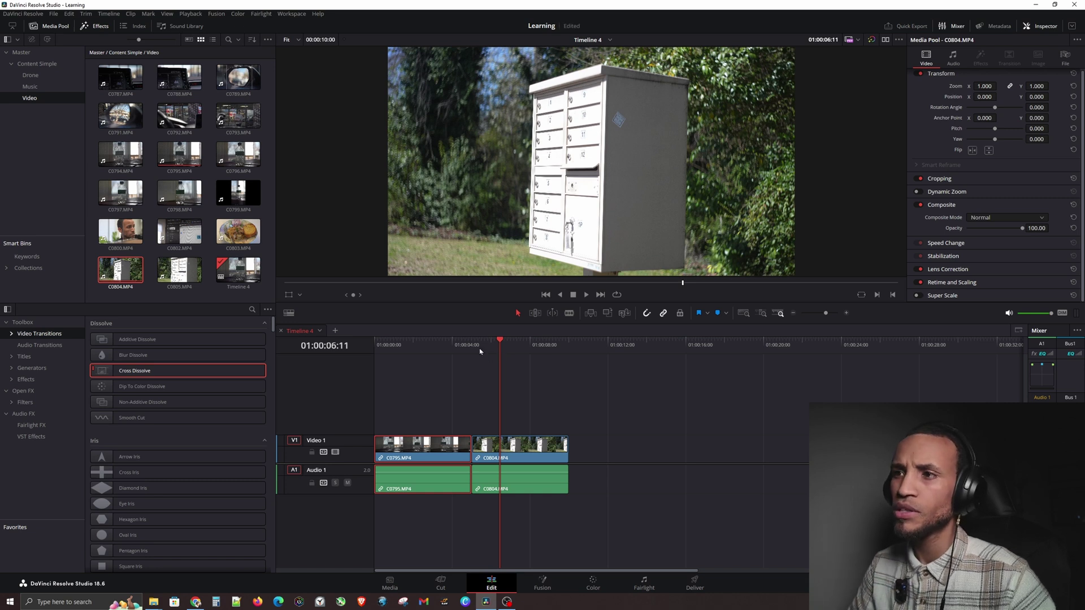
left_click(448, 344)
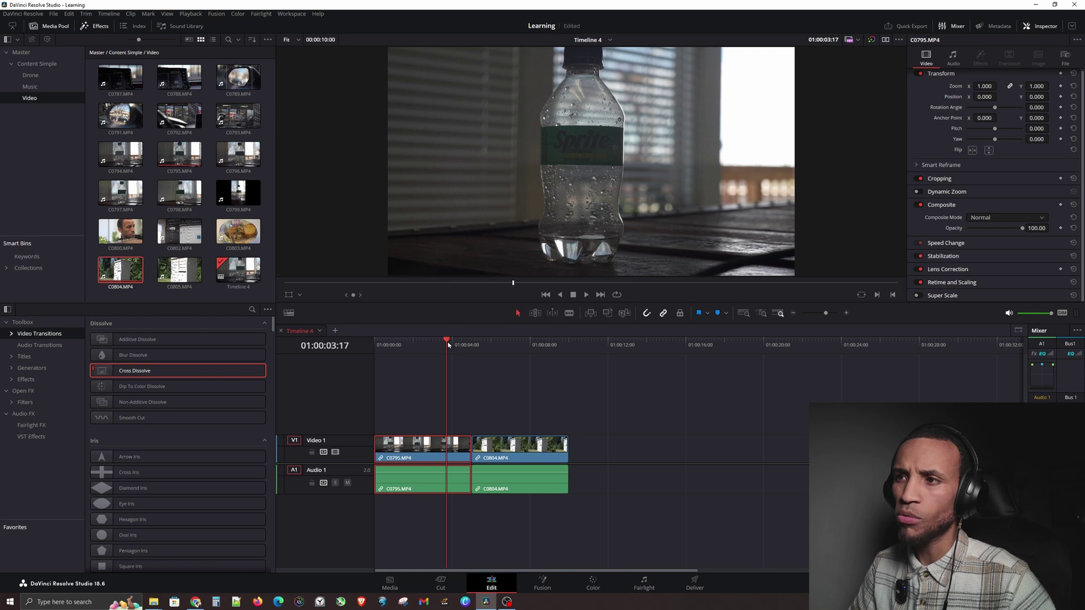
key("Right")
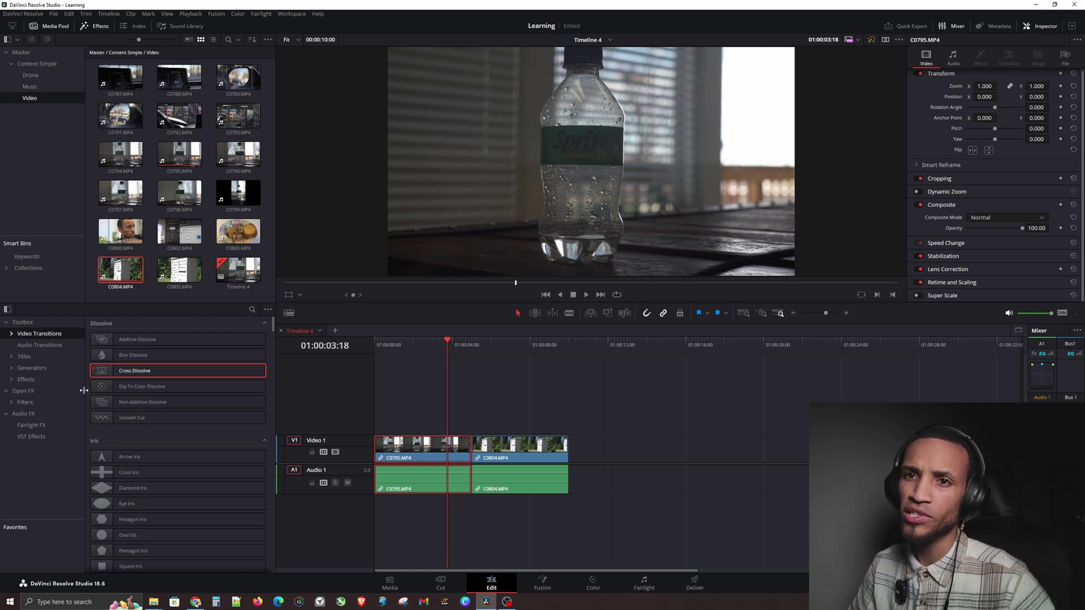
- Look through the Effects library's video transitions, from the Dissolve group down to the last group and back
left_click(102, 400)
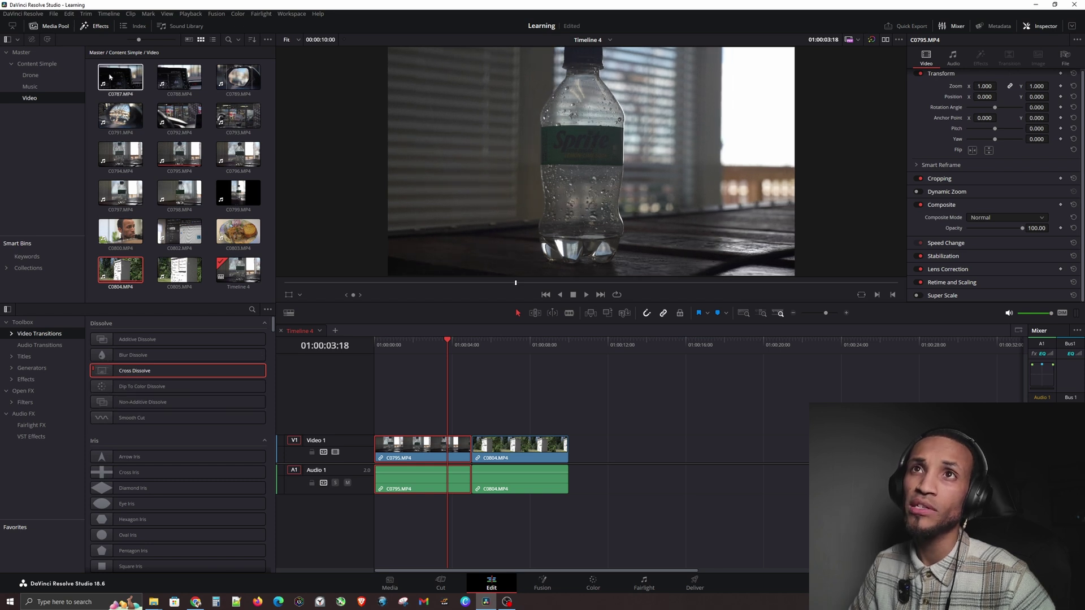
left_click(98, 27)
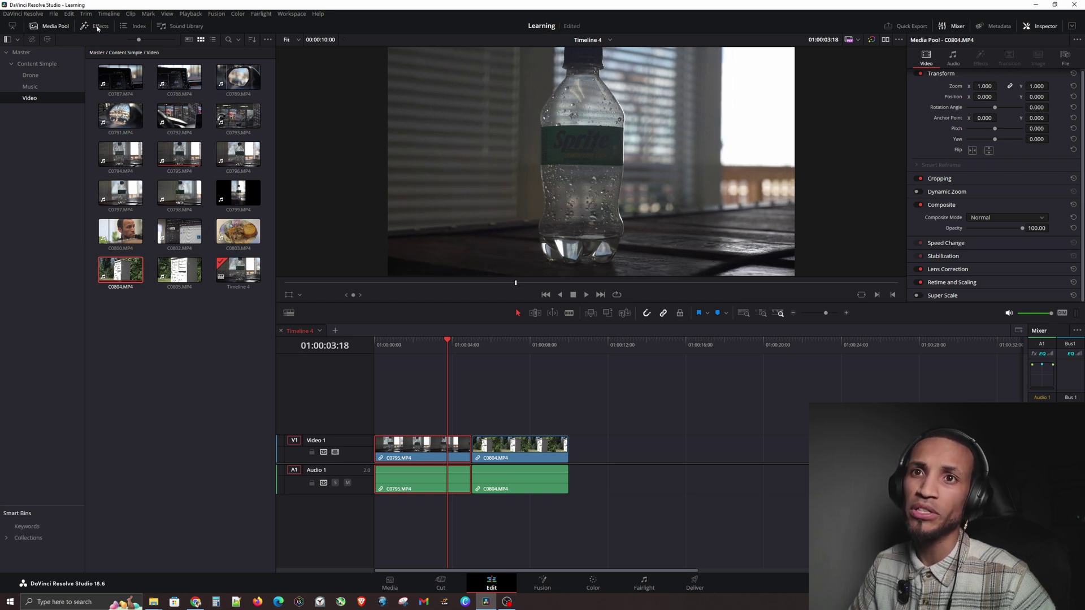
left_click(98, 27)
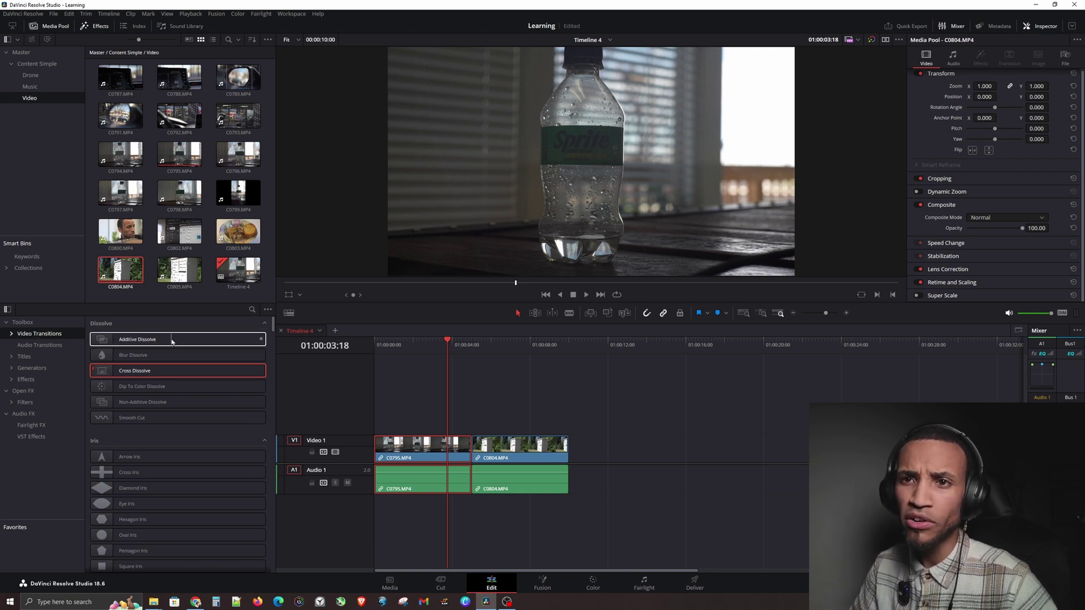
scroll(186, 362, "down", 10)
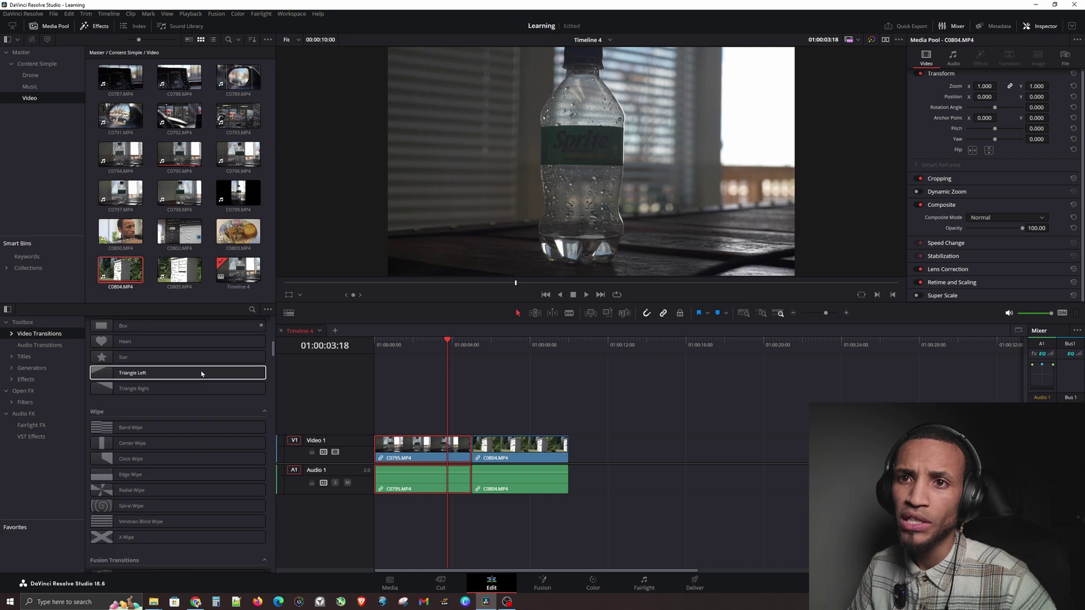
scroll(200, 374, "down", 10)
scroll(198, 375, "down", 5)
scroll(273, 373, "down", 3)
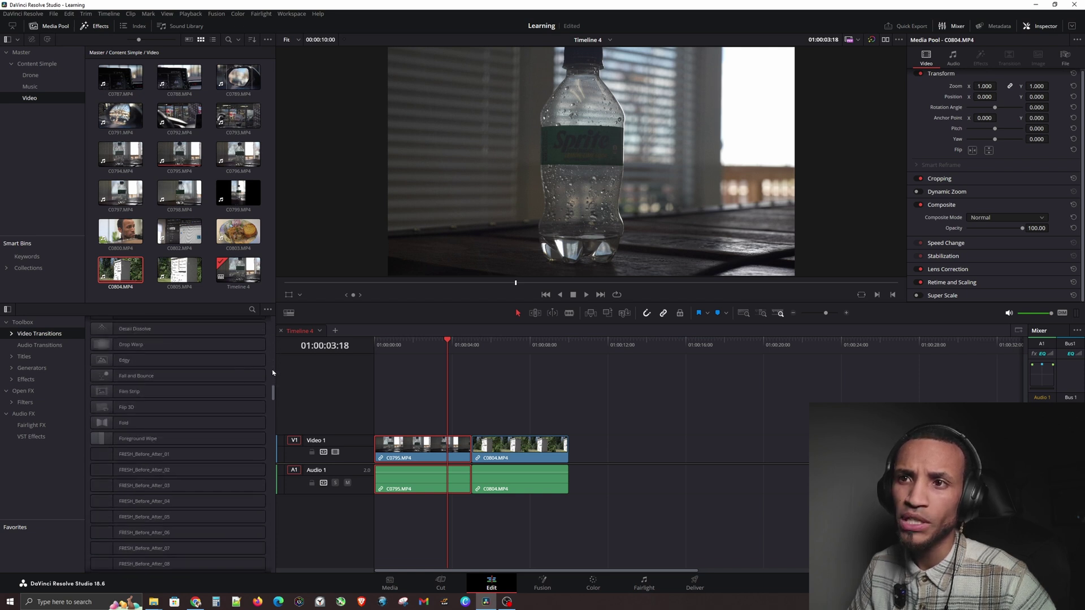
scroll(273, 373, "down", 10)
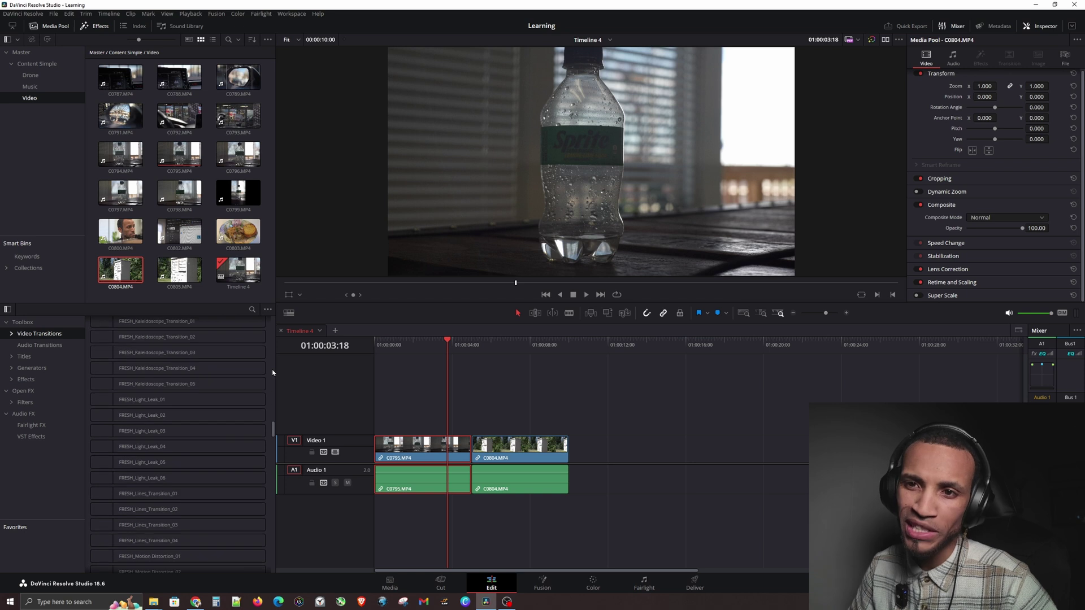
scroll(273, 373, "down", 10)
scroll(272, 373, "down", 3)
scroll(270, 377, "down", 8)
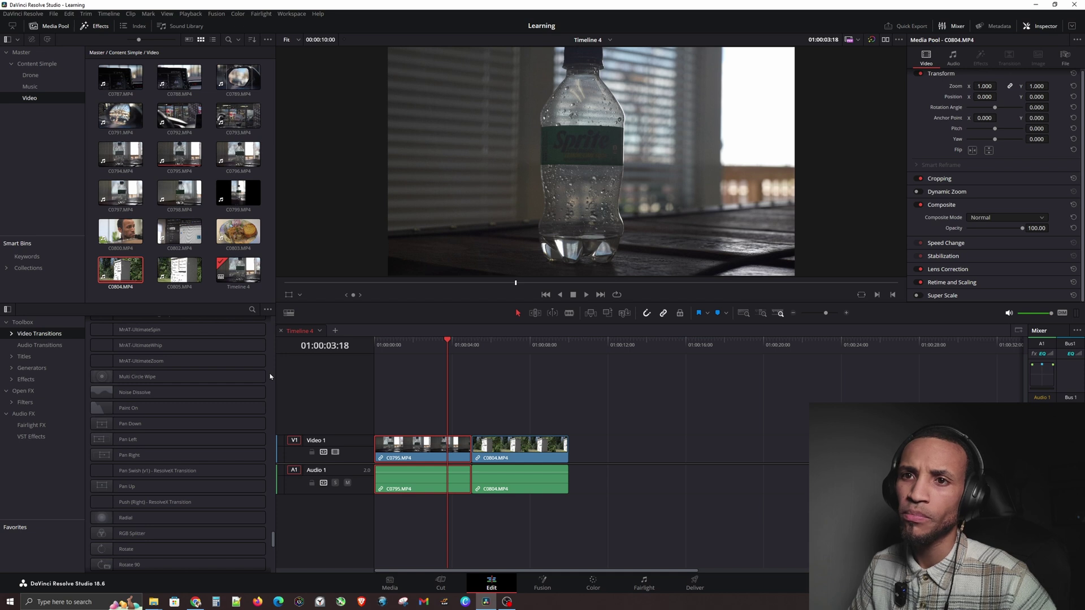
scroll(271, 377, "down", 6)
scroll(270, 376, "down", 3)
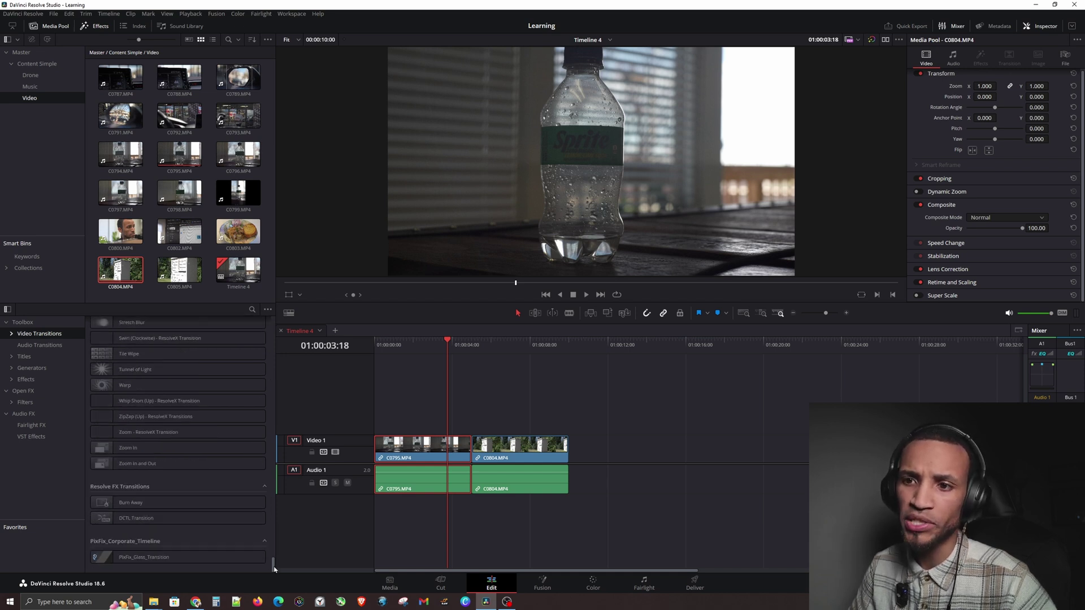
left_click_drag(273, 569, 272, 322)
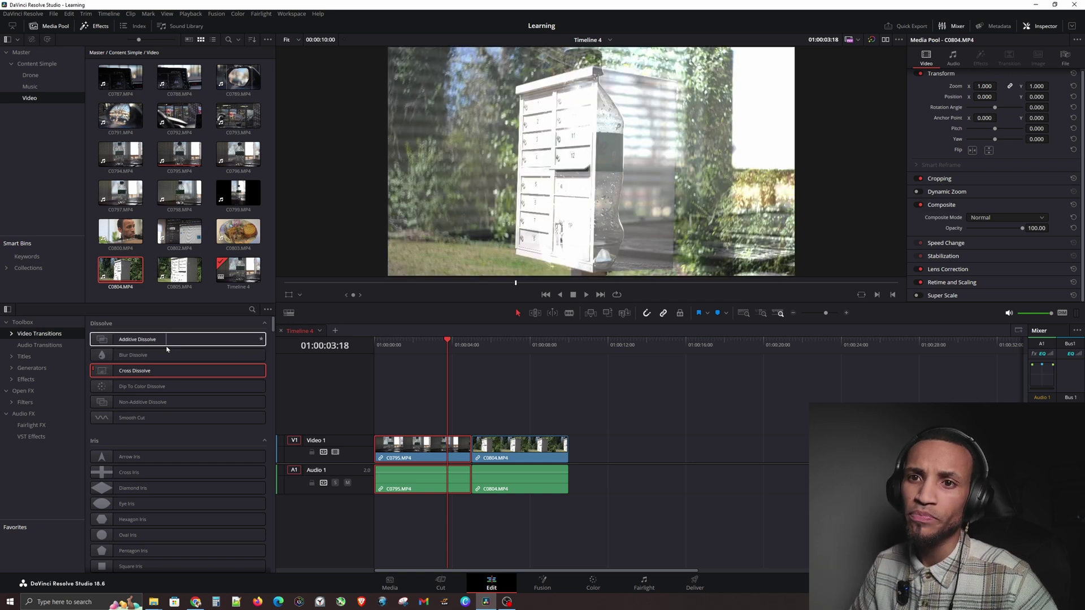
scroll(199, 468, "down", 3)
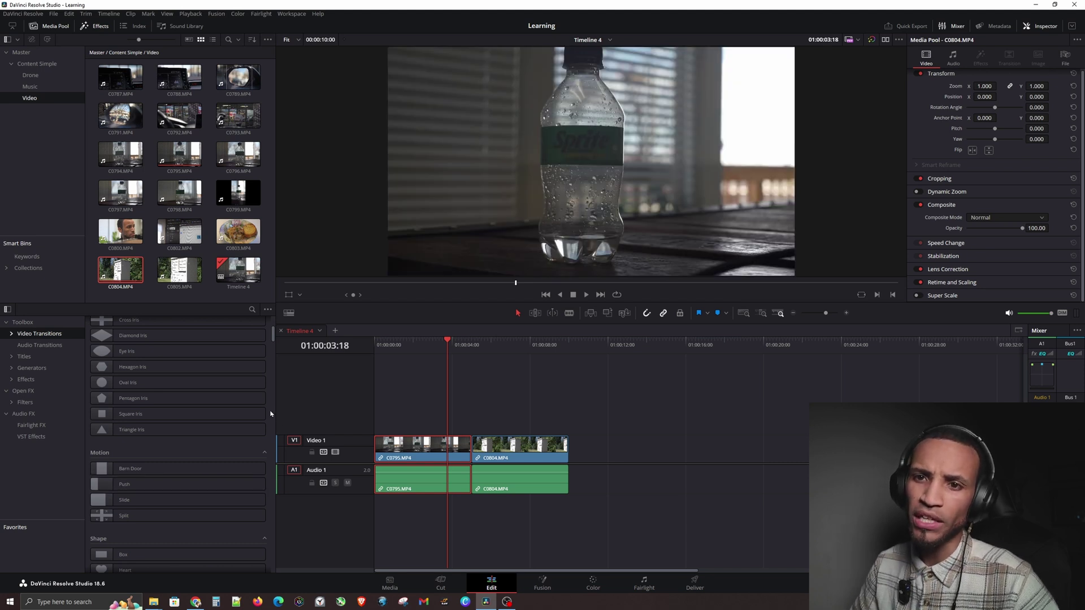
scroll(270, 413, "up", 5)
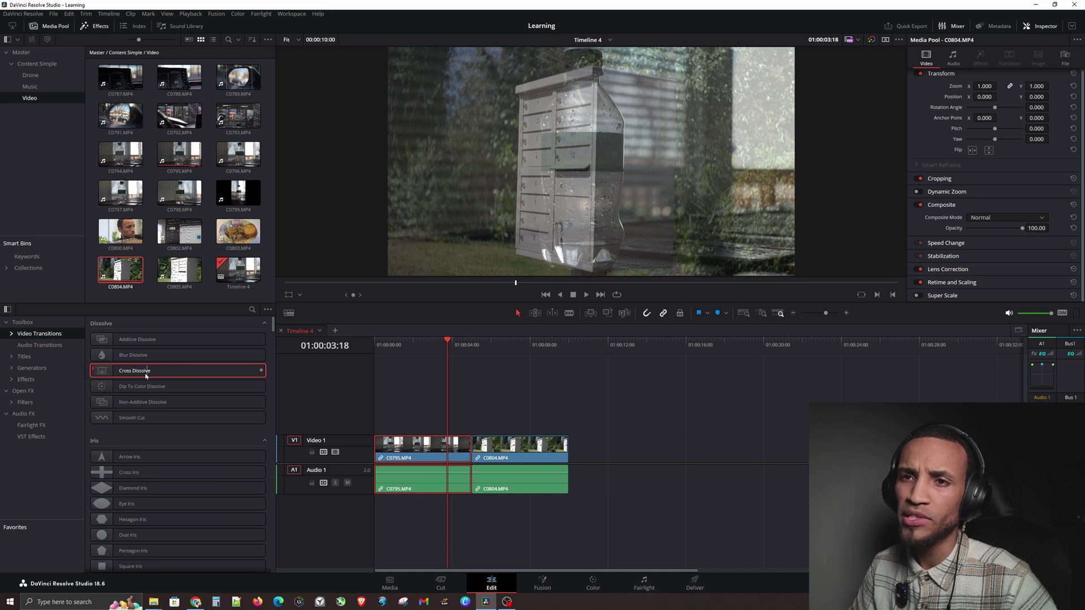
- Try to apply a Cross Dissolve at the cut between C0795.MP4 and C0804.MP4
left_click_drag(146, 375, 461, 446)
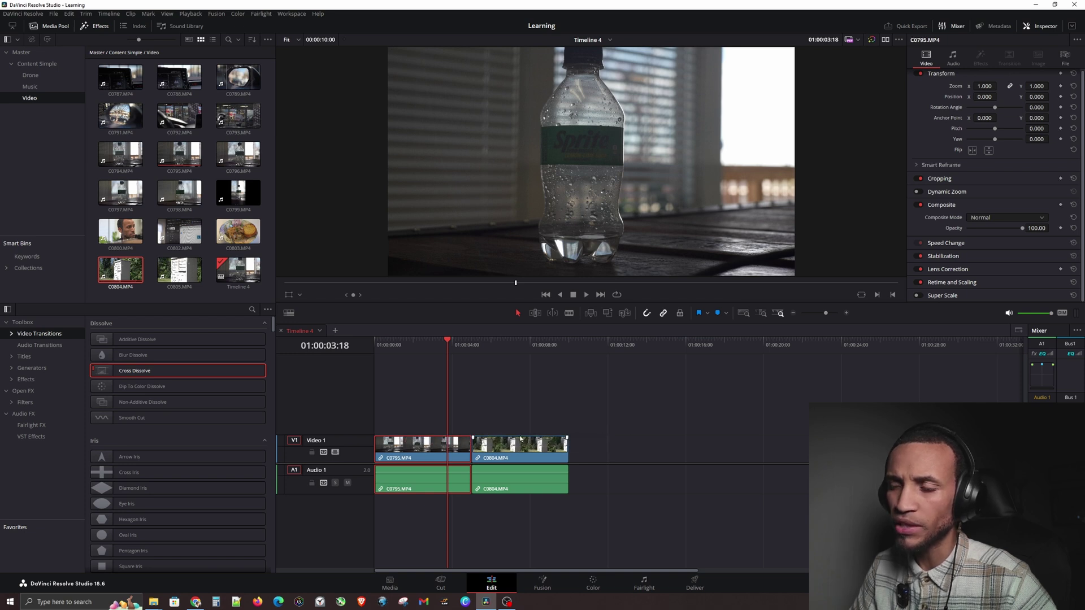
left_click(518, 411)
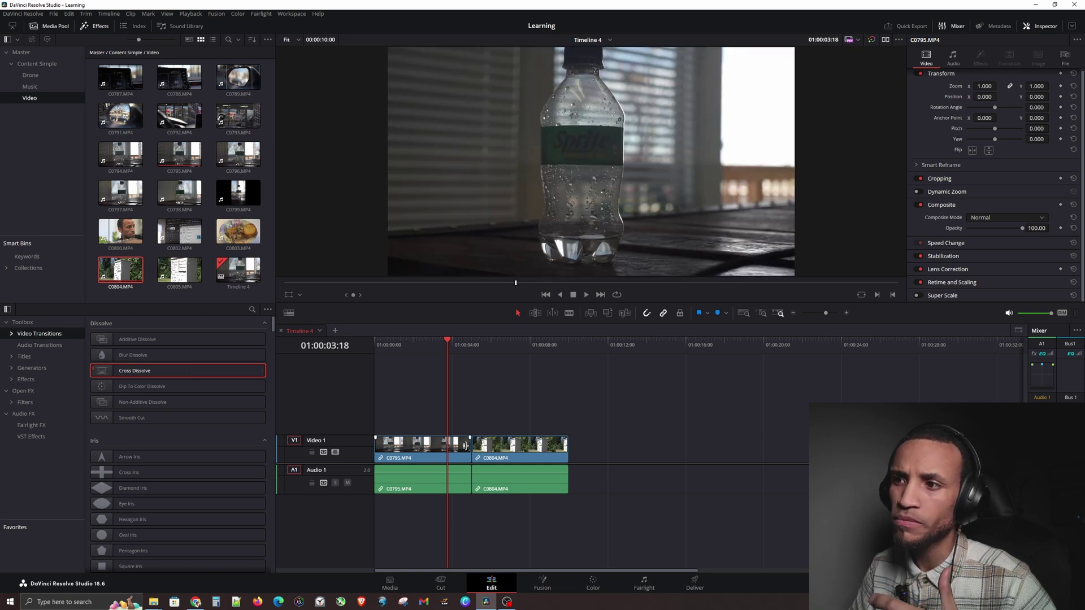
- Trim the start of C0804.MP4 to 01:00:06:00 and the end of C0795.MP4 to about 01:00:03:19
left_click_drag(452, 346, 492, 356)
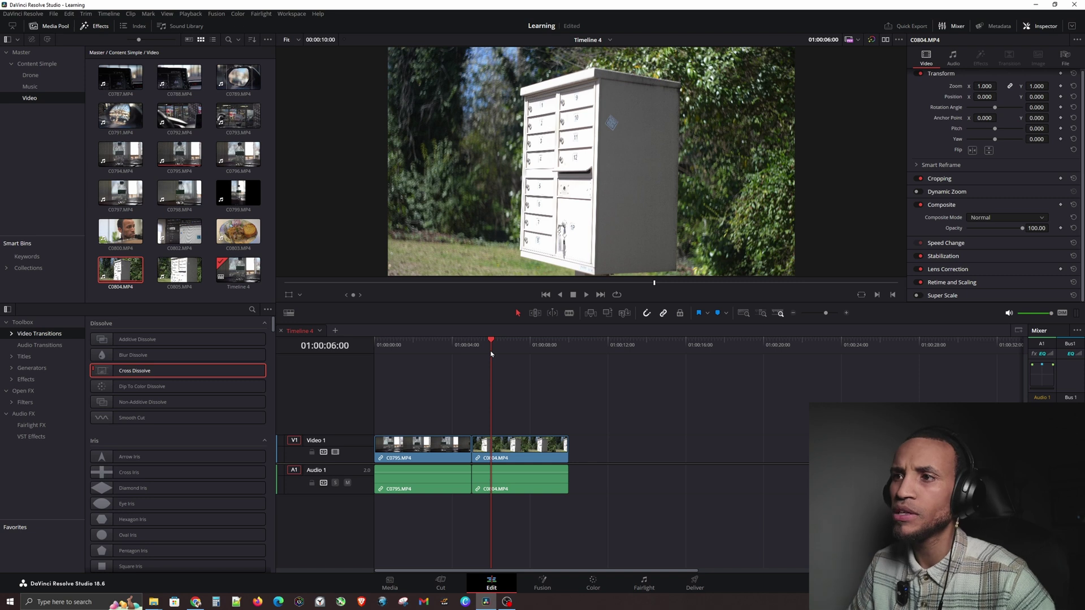
left_click(478, 444)
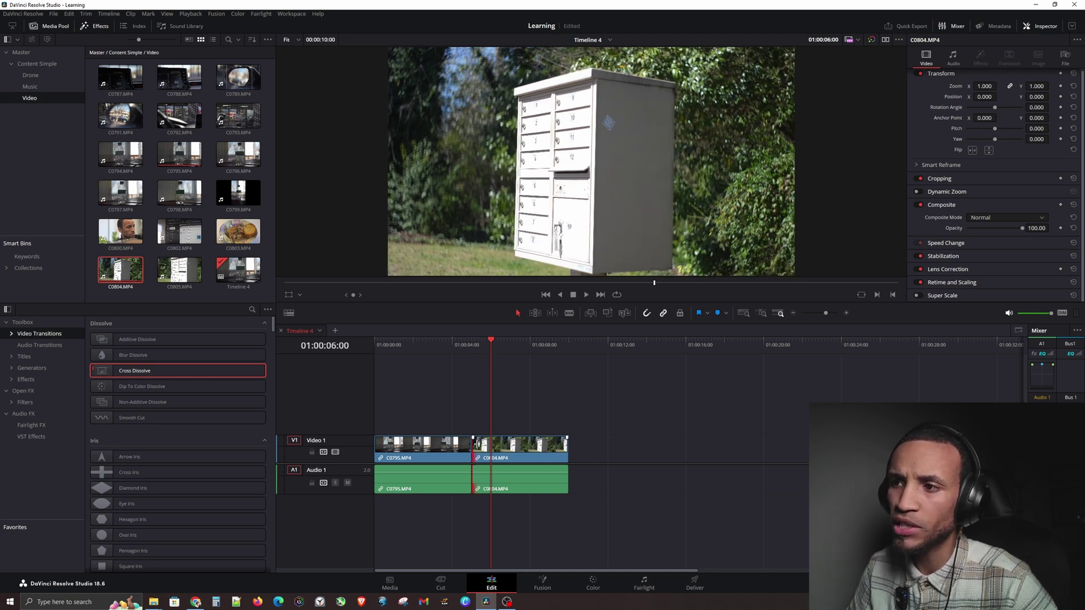
left_click(477, 445)
left_click(477, 445)
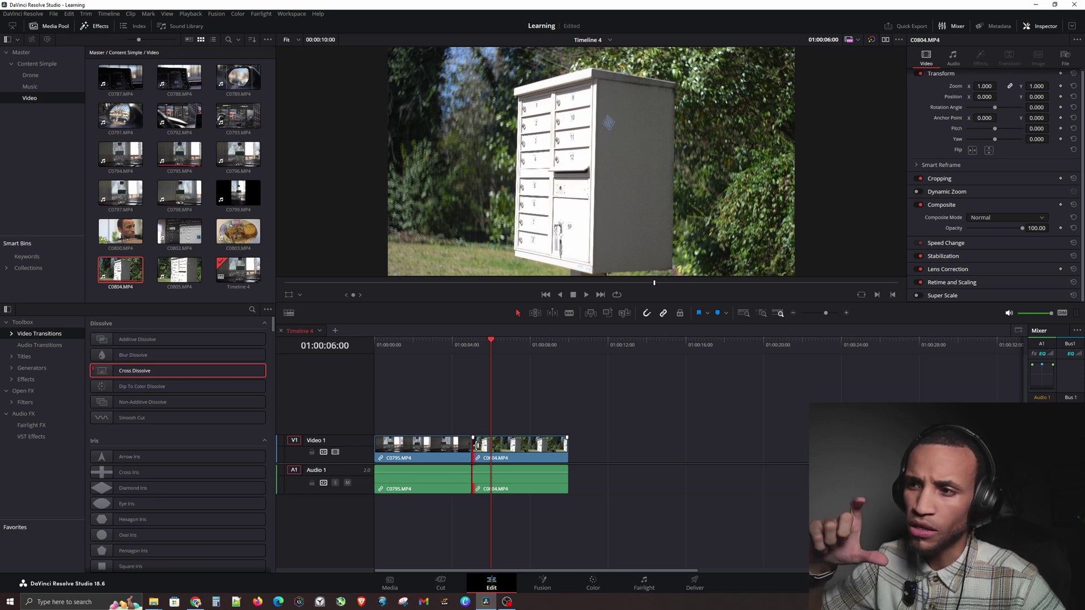
left_click_drag(473, 443, 447, 445)
left_click(466, 450)
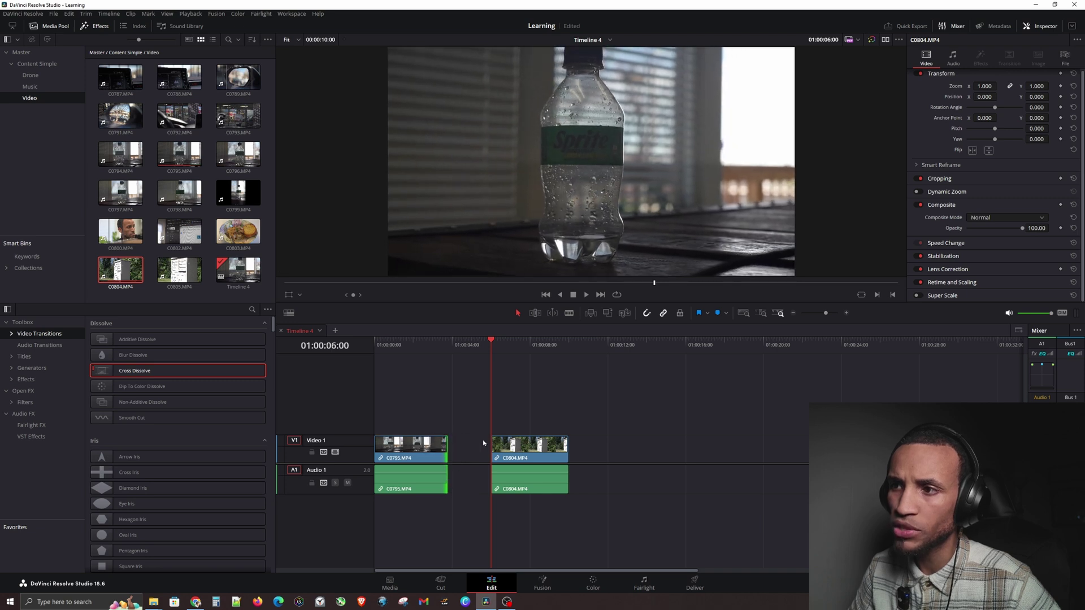
- Ripple delete the gap between C0795.MP4 and C0804.MP4, and save the project
left_click_drag(521, 448, 521, 448)
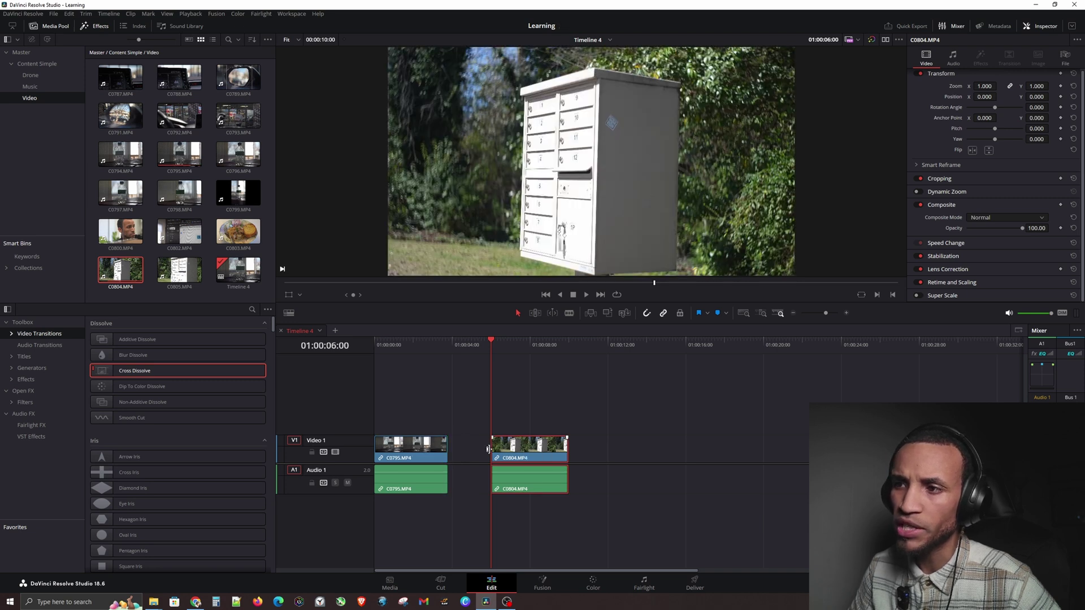
left_click(473, 450)
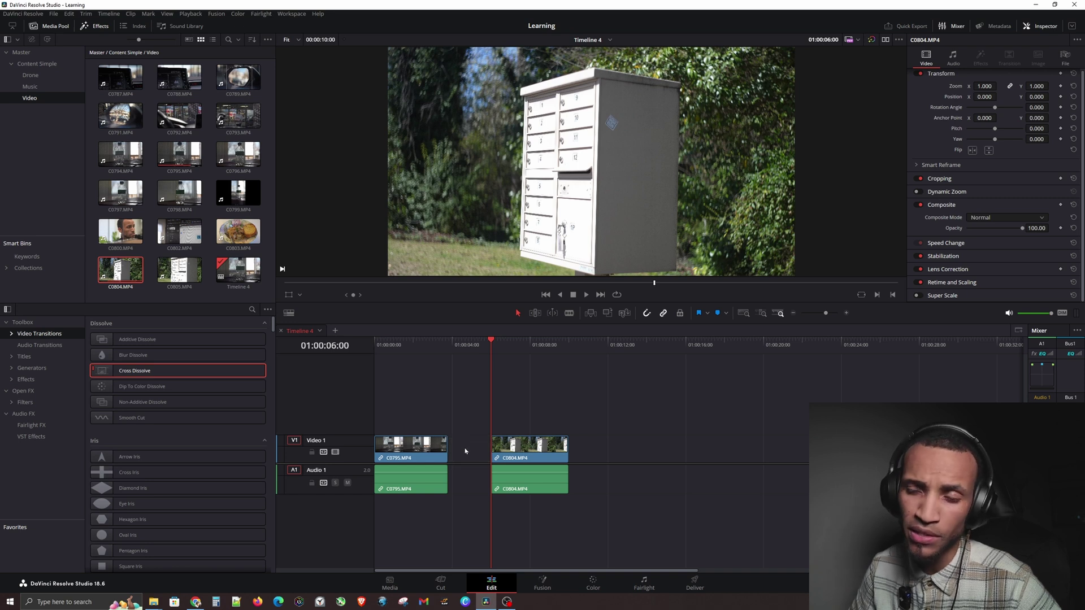
left_click(465, 450)
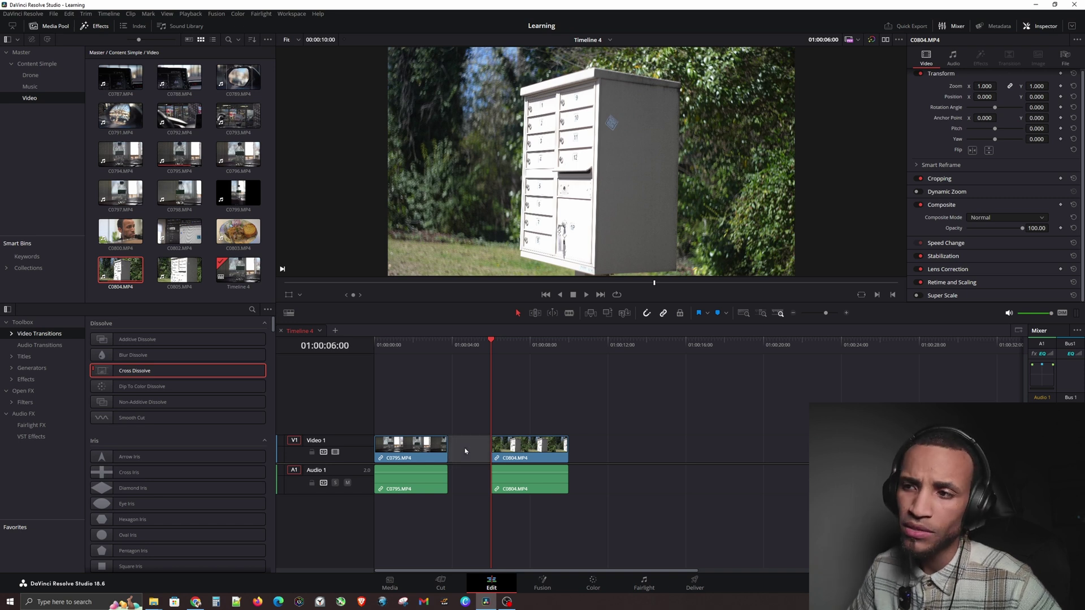
key("Delete")
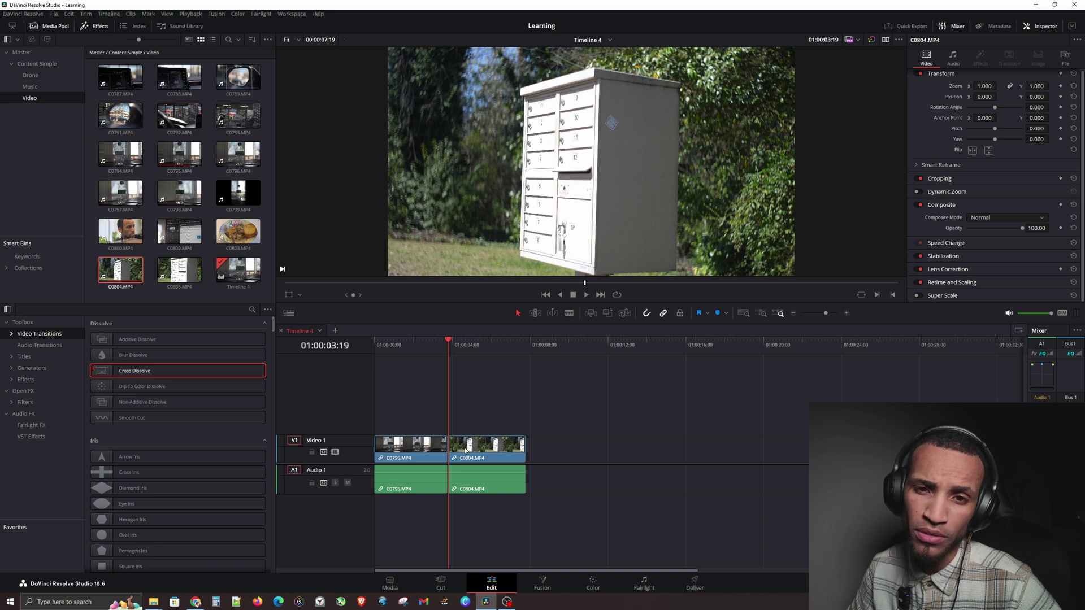
key("ctrl+s")
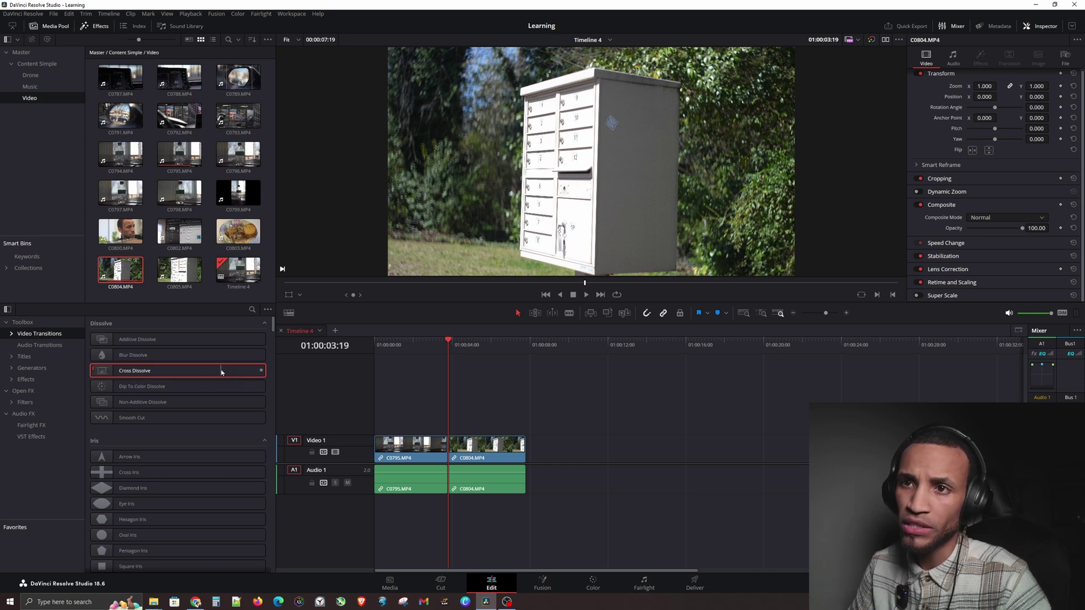
- Apply a Cross Dissolve video transition at the cut between C0795.MP4 and C0804.MP4
left_click_drag(221, 372, 453, 450)
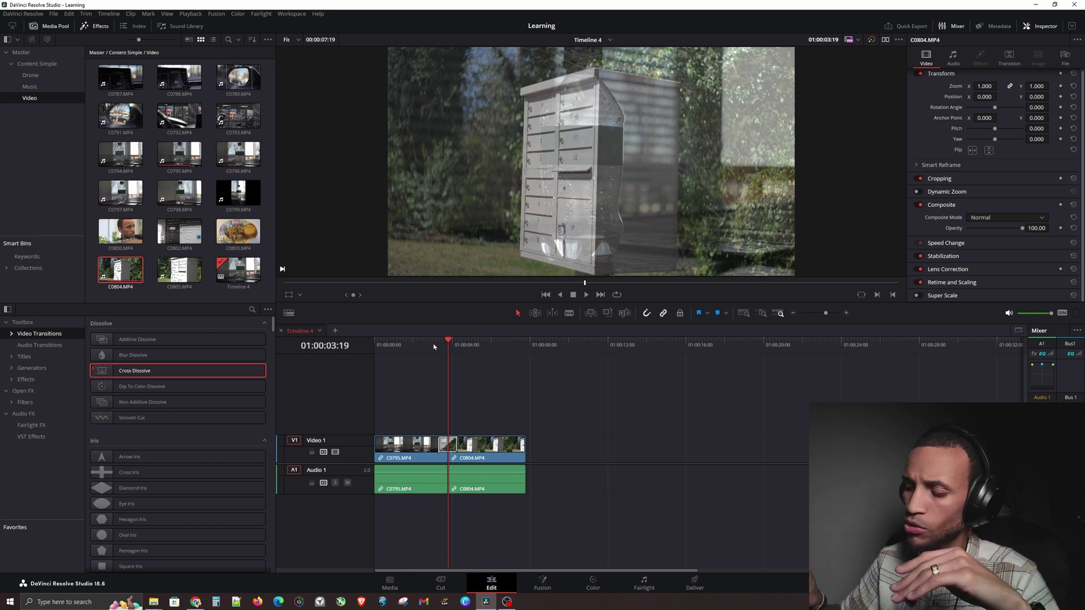
- Step frame by frame through the Cross Dissolve to examine the blend, and return the playhead to its start at 01:00:03:07
key("Left")
key("Left")
key("Left")
key("Left")
key("Left")
key("Left")
key("Left")
key("Left")
key("Left")
key("Left")
key("Left")
key("Left")
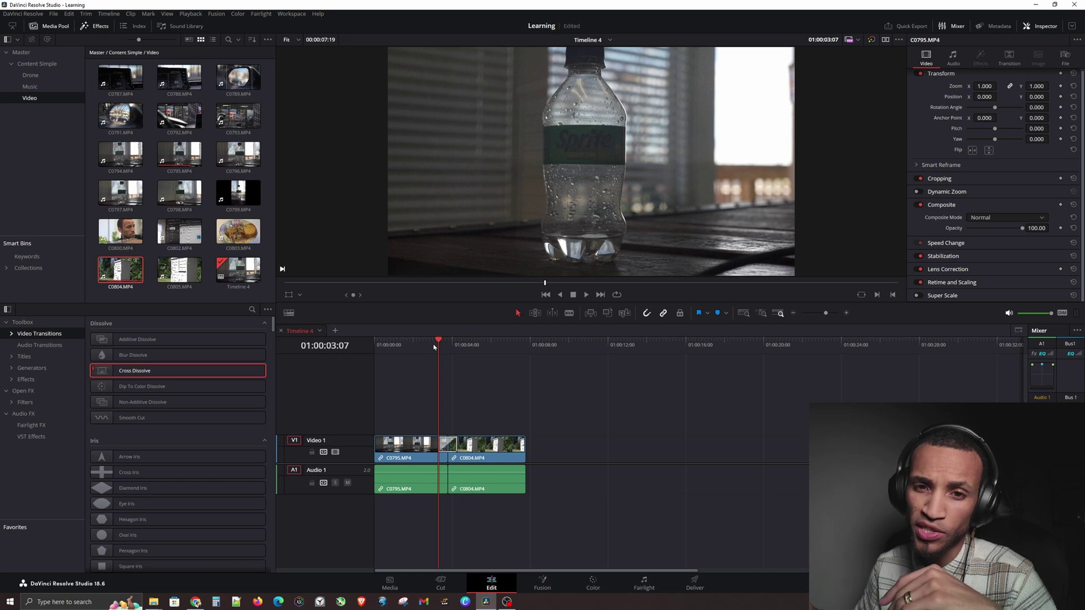
key("Right")
key("Right")
key("Right")
key("Right")
key("Right")
key("Right")
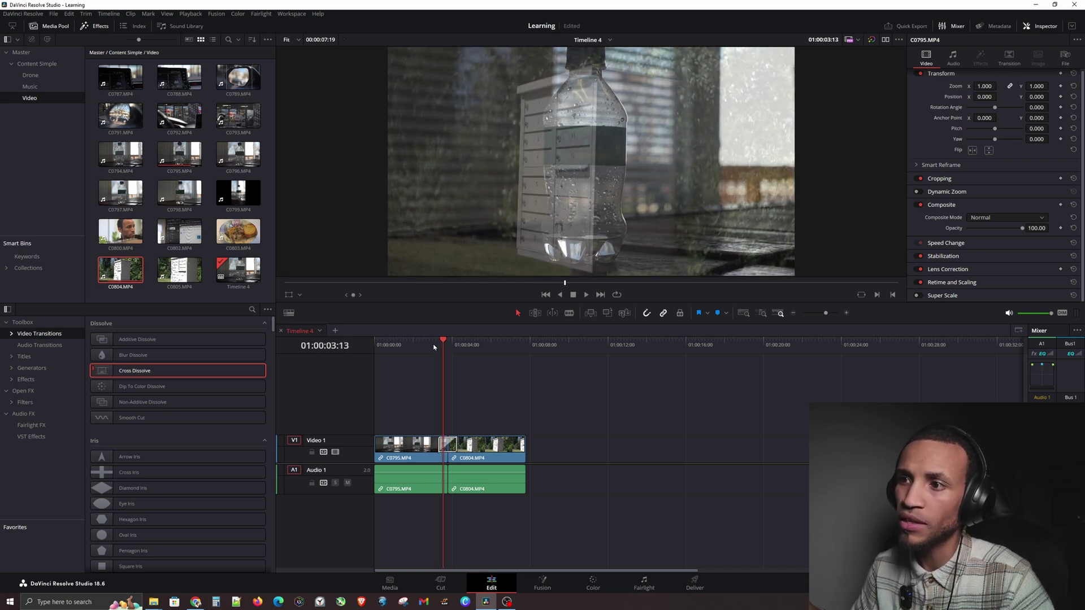
key("Right")
key("Right")
key("Right")
key("Right")
key("Right")
key("Right")
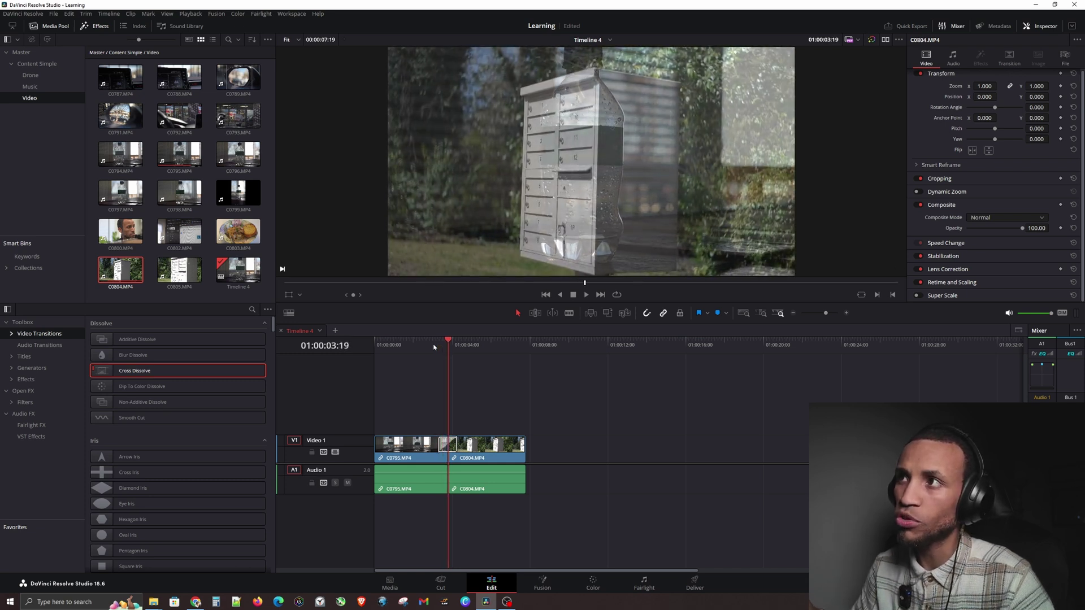
key("Right")
key("Right")
key("Right")
key("Right")
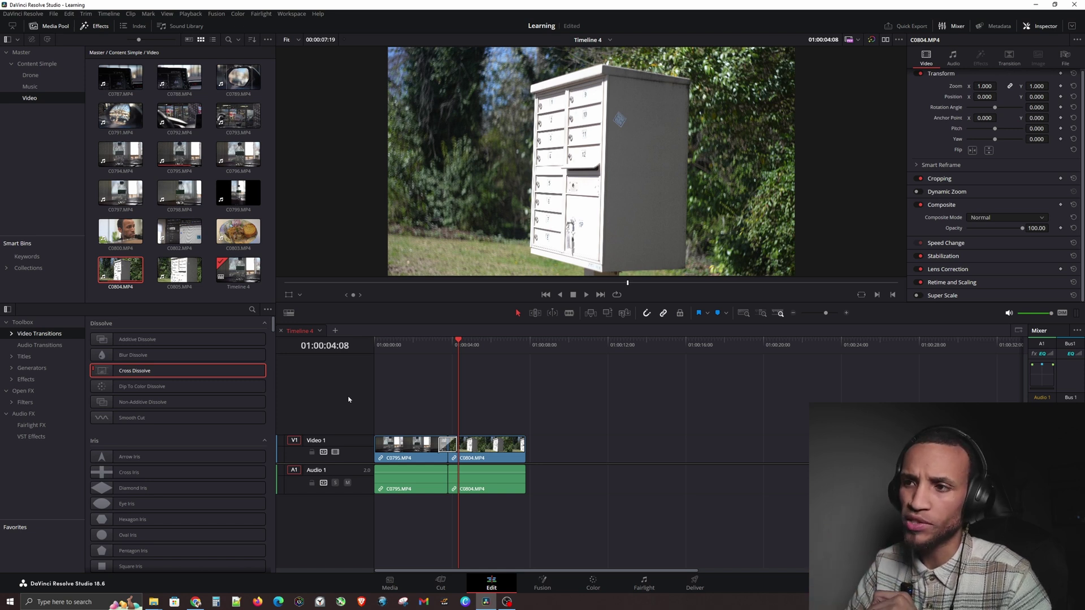
left_click(438, 342)
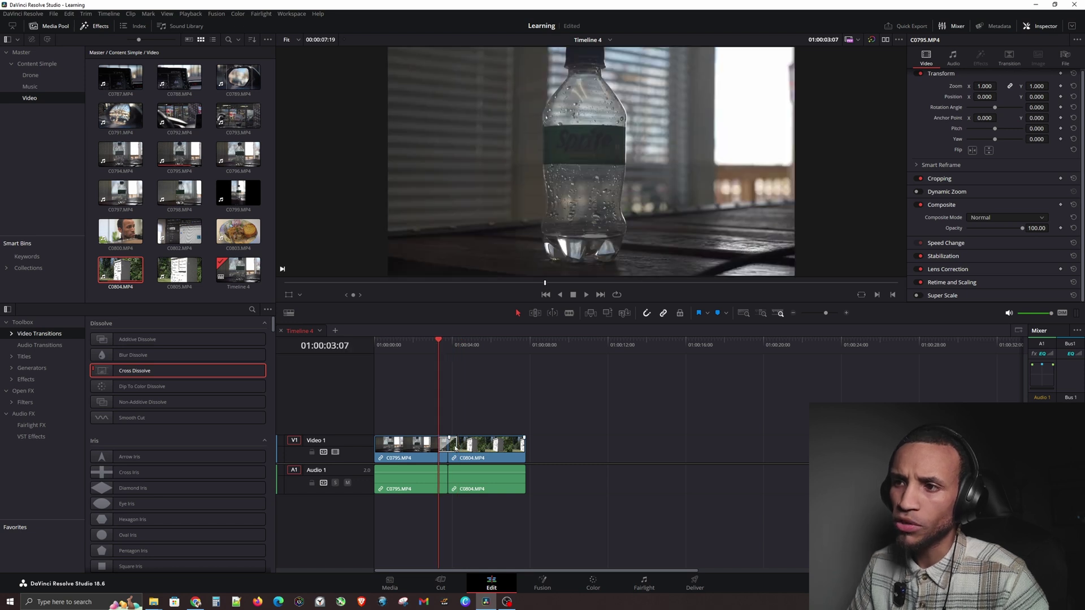
- Select the Cross Dissolve on the timeline and show its transition settings in the Inspector
left_click(457, 448)
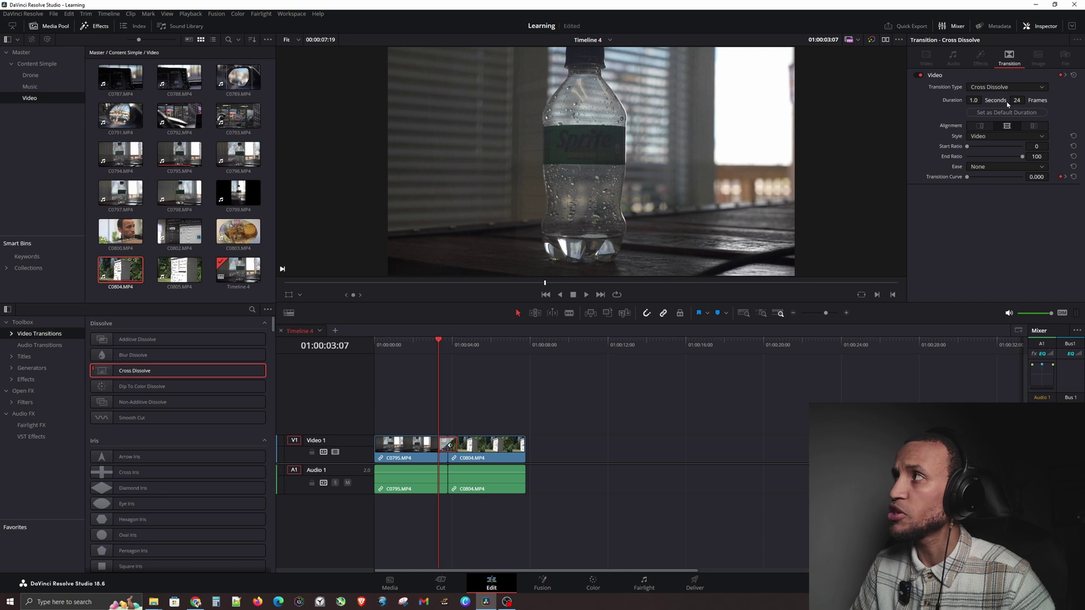
left_click(1042, 28)
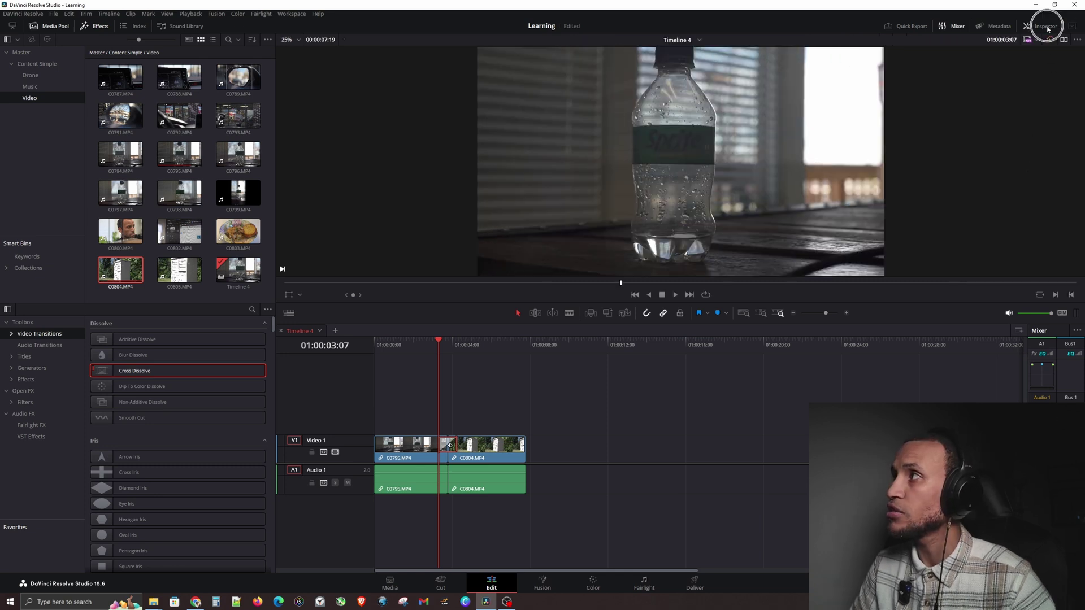
left_click(1046, 27)
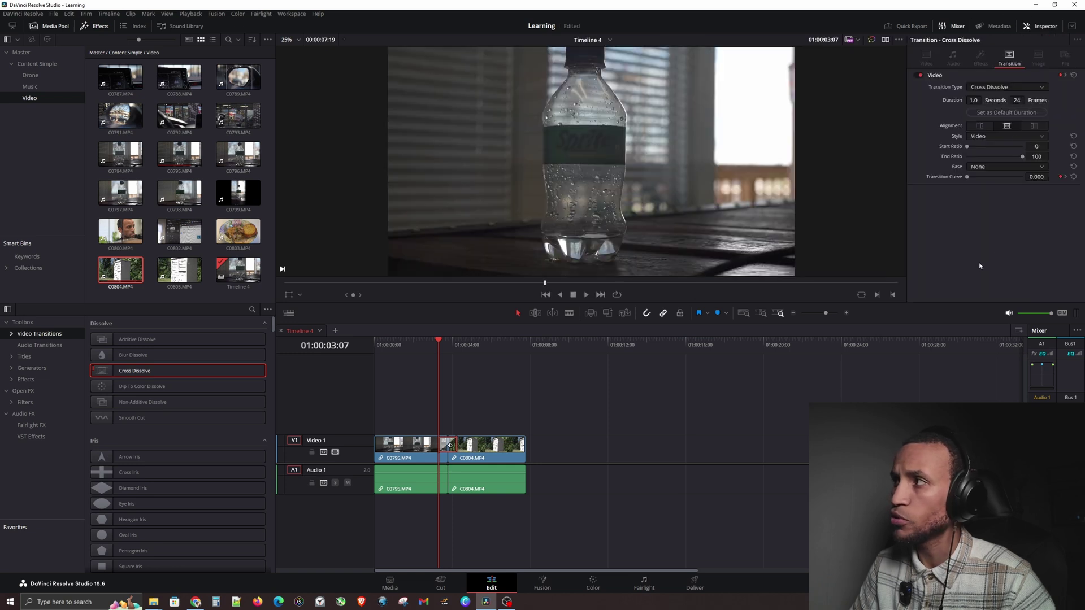
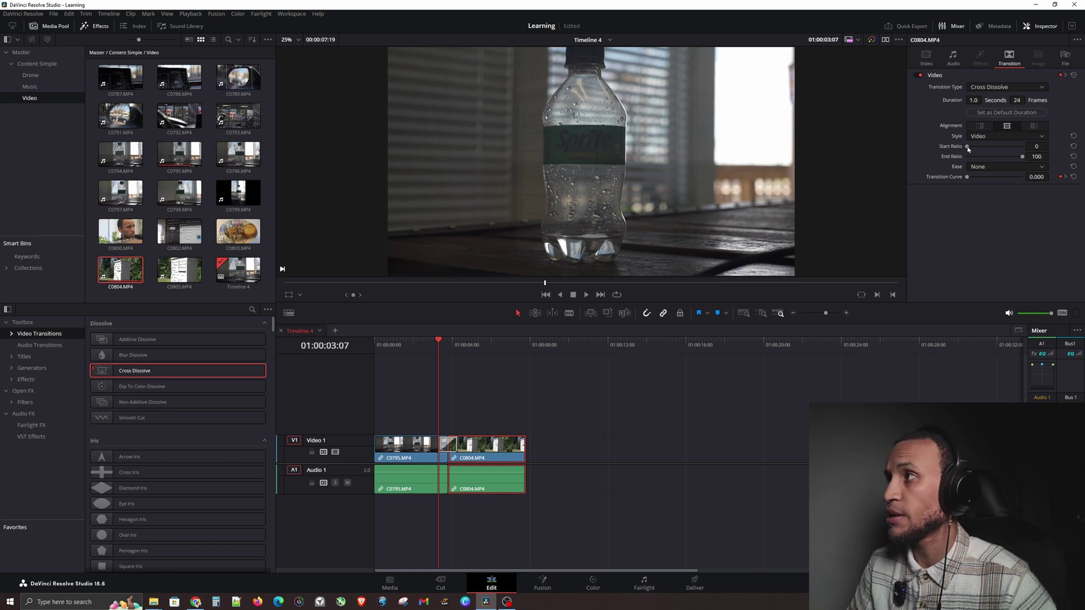
- Try start ratios of 40 and 60 on the Cross Dissolve, and return the ratio to 0
left_click_drag(968, 147, 990, 150)
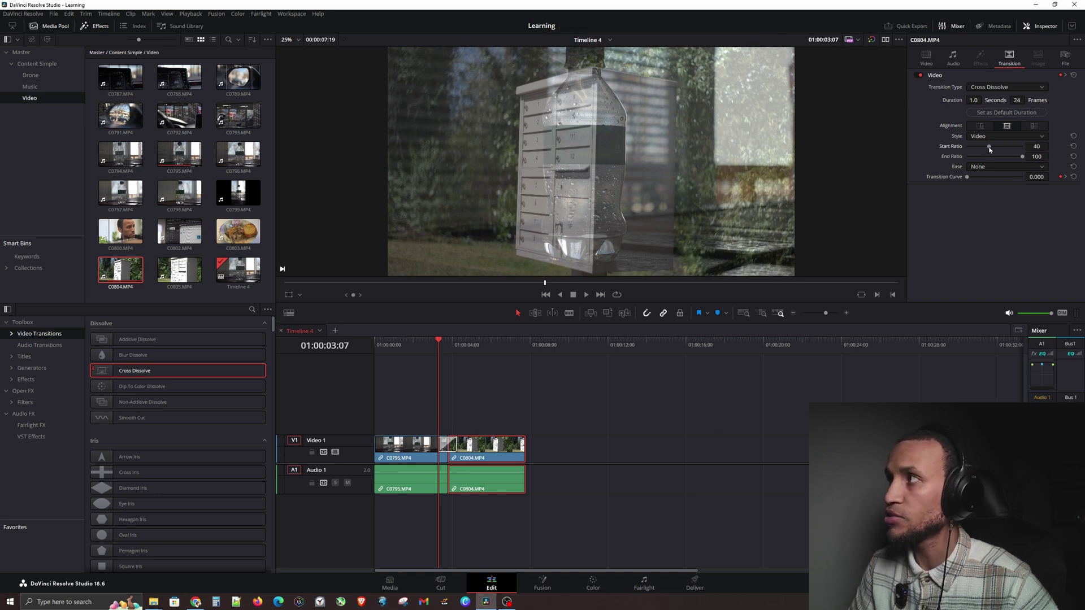
mouse_move(989, 148)
left_mouse_down()
mouse_move(977, 148)
mouse_move(1000, 148)
left_mouse_up()
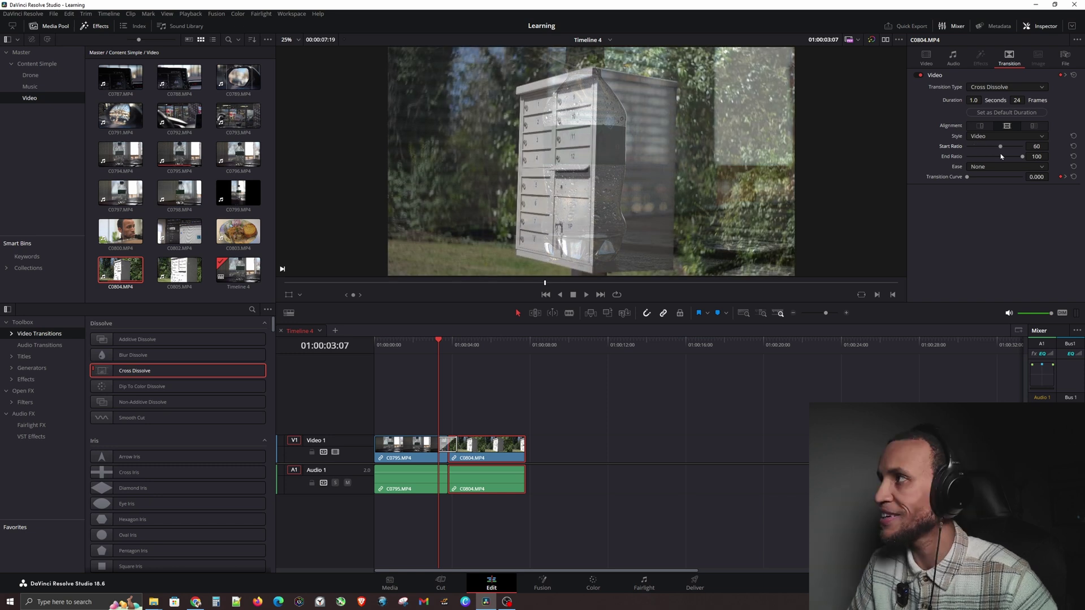
left_click_drag(1000, 147, 962, 150)
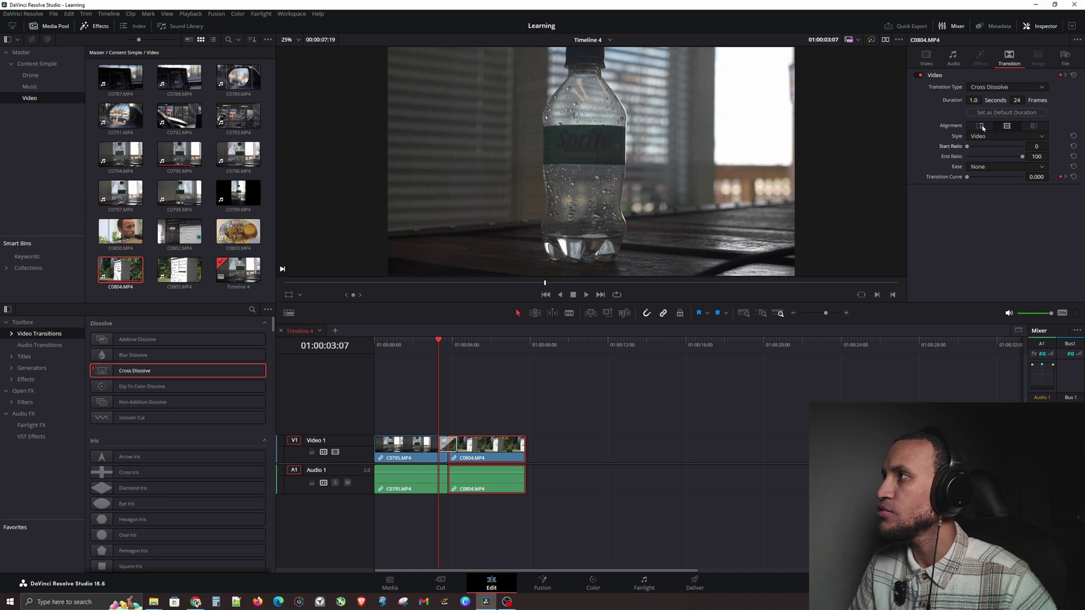
- Set the Cross Dissolve's duration to 2 seconds, and shorten it to 0.9 seconds (22 frames)
left_click(973, 100)
type("2")
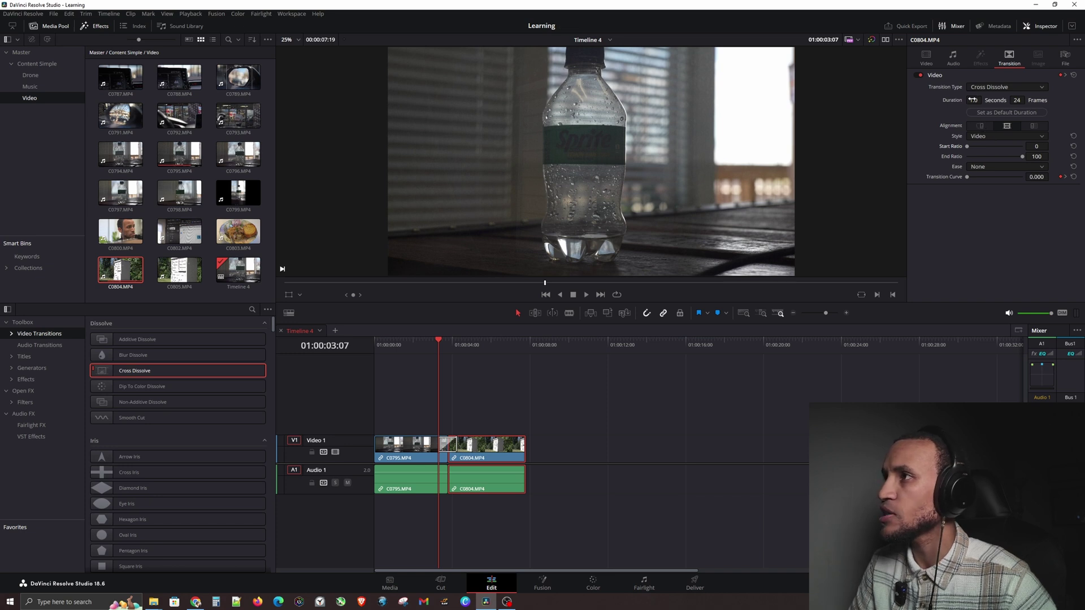
key("Return")
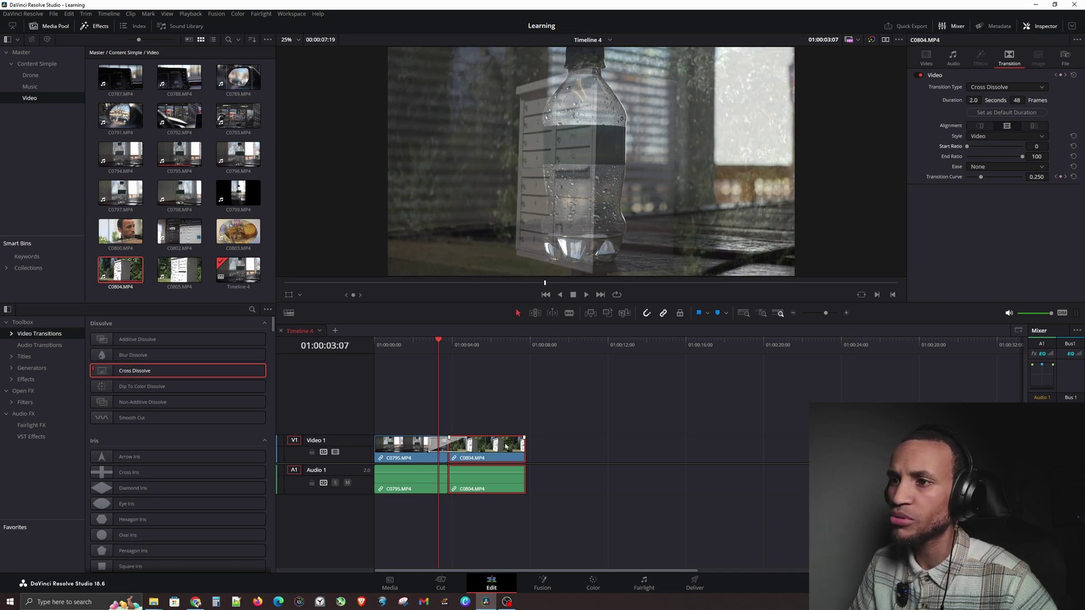
left_click(970, 99)
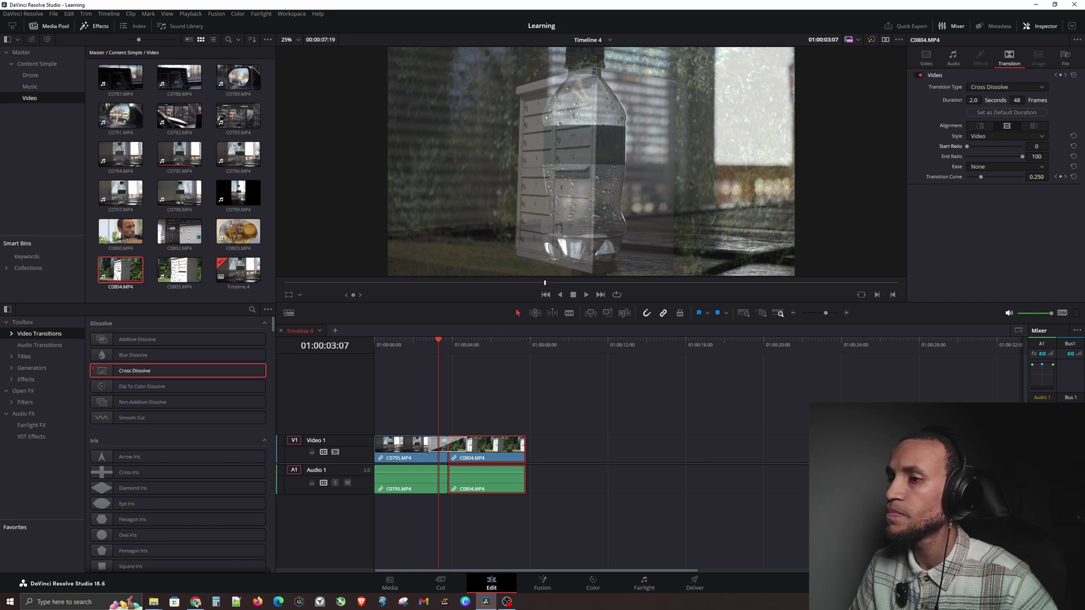
left_click_drag(970, 100, 938, 99)
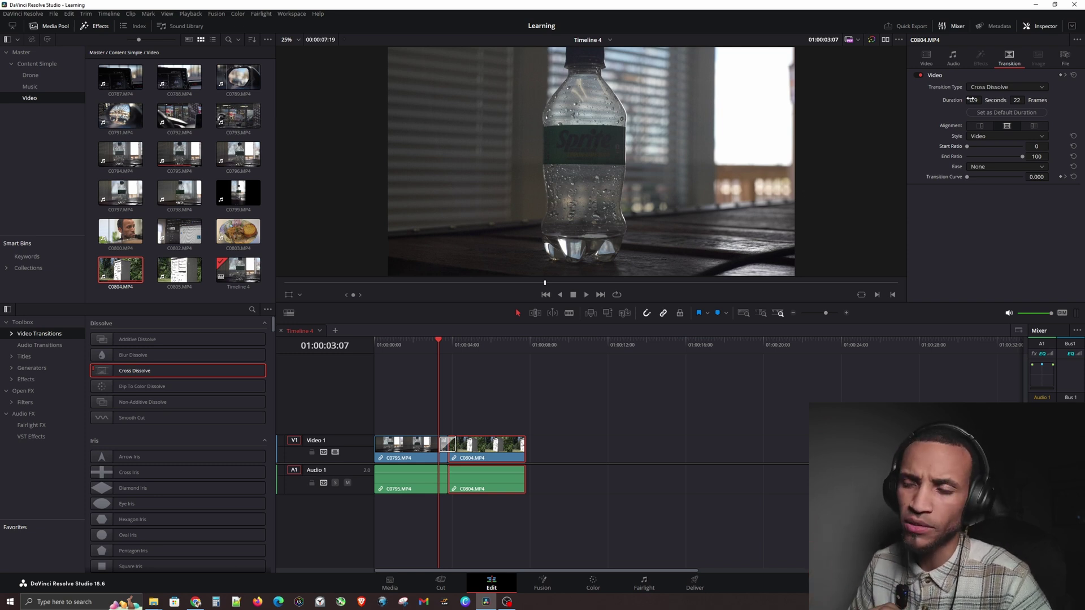
left_click(544, 418)
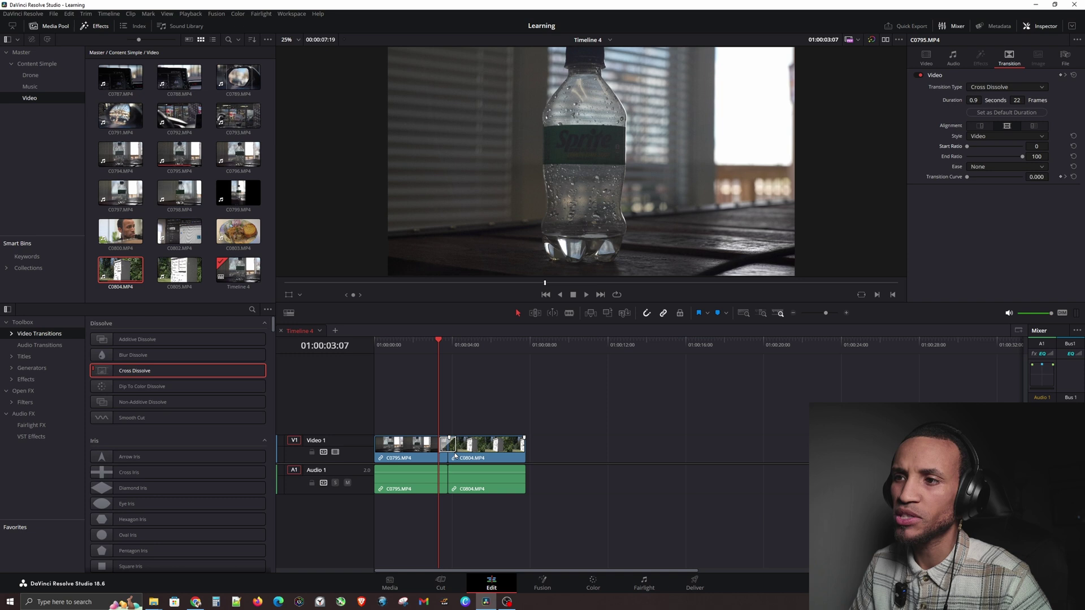
- Select the Cross Dissolve and move the playhead from before it to past it at 01:00:04:21
left_click(451, 444)
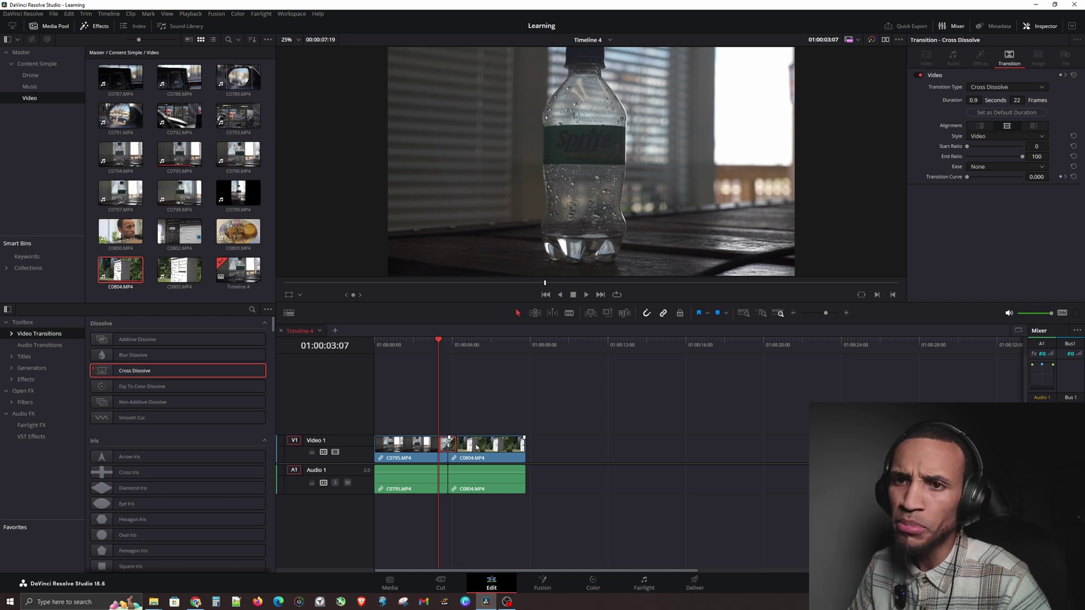
left_click(422, 342)
left_click(468, 351)
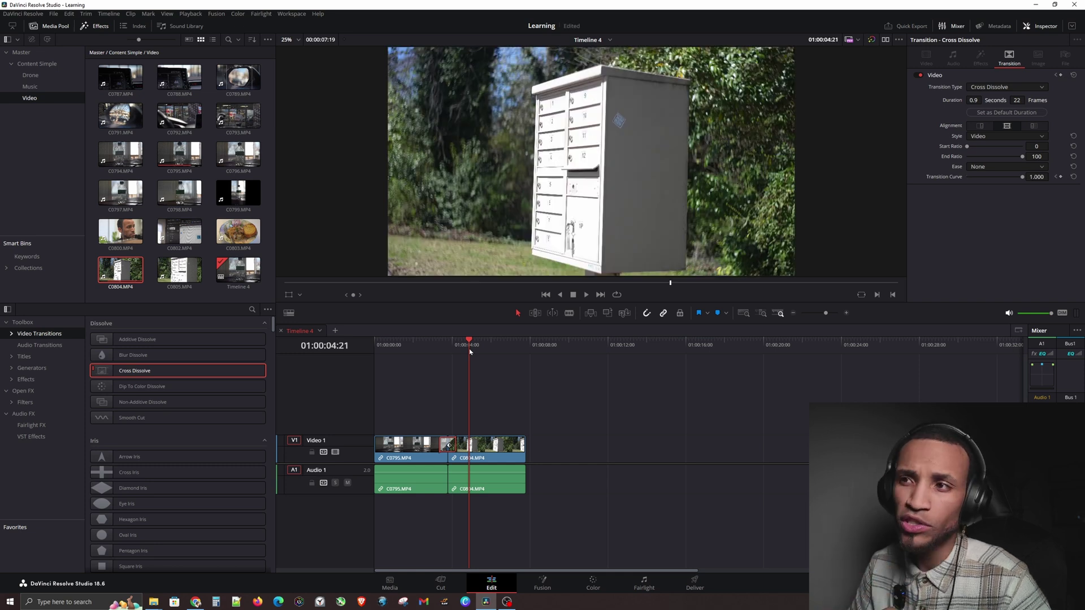
- Apply a Cross Fade 0 dB at the audio cut between C0795.MP4 and C0804.MP4, and scrub across it to 01:00:04:07
left_click(39, 345)
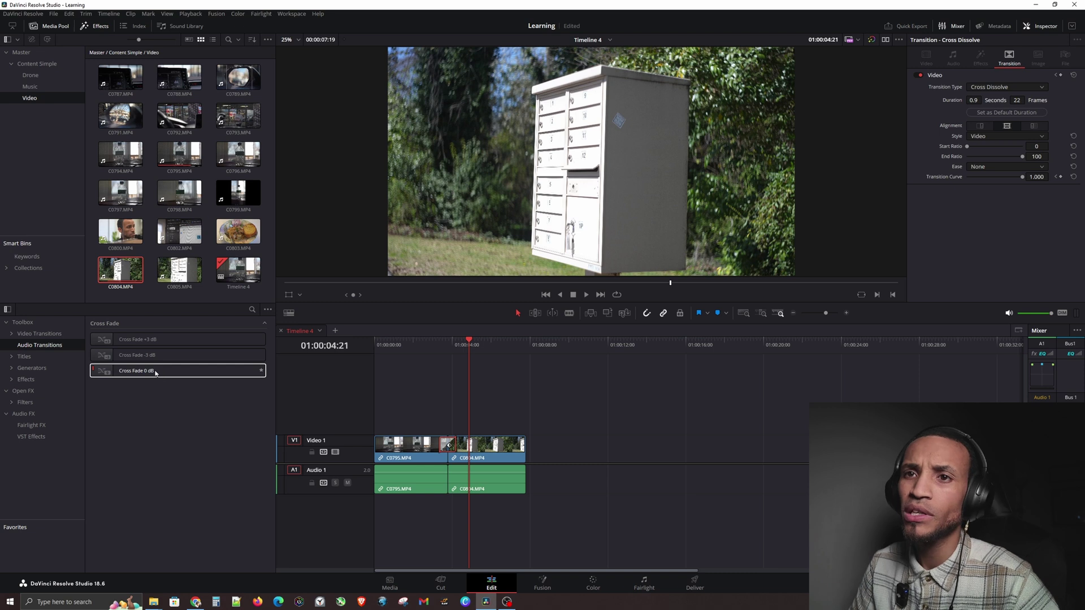
left_click_drag(137, 371, 447, 469)
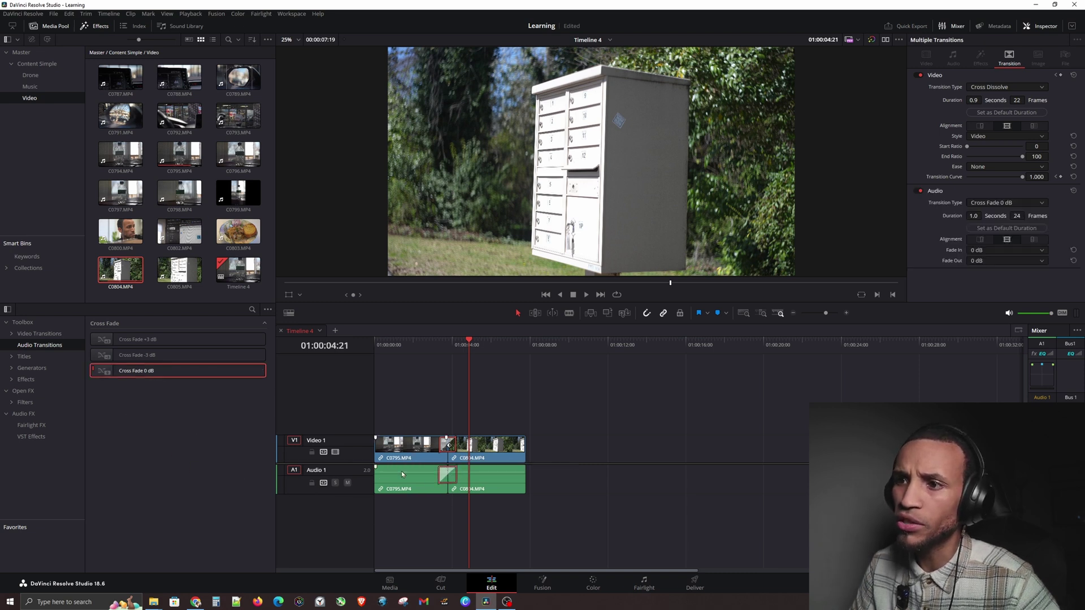
left_click_drag(419, 341, 456, 353)
- Lengthen the Cross Dissolve and the audio Cross Fade together to 1.3 seconds (30 frames)
left_click(455, 476)
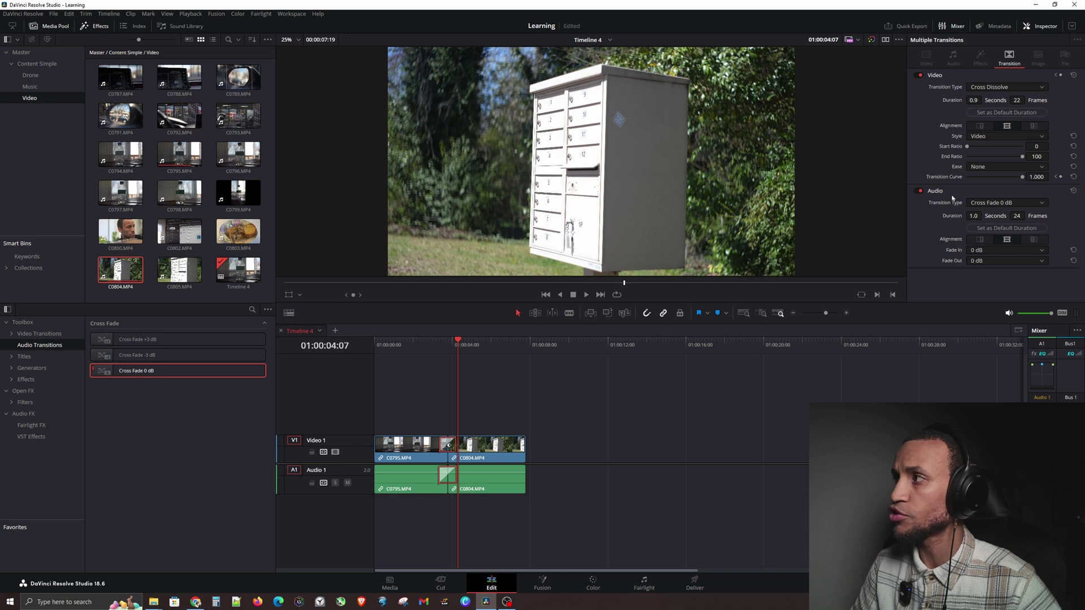
left_click_drag(449, 445, 453, 445)
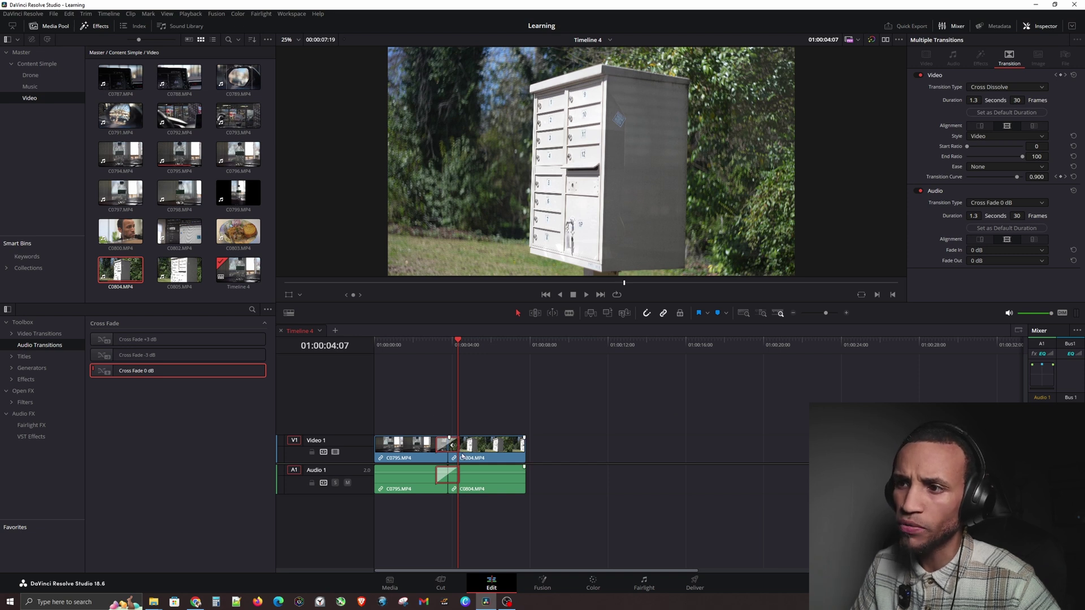
left_click(483, 420)
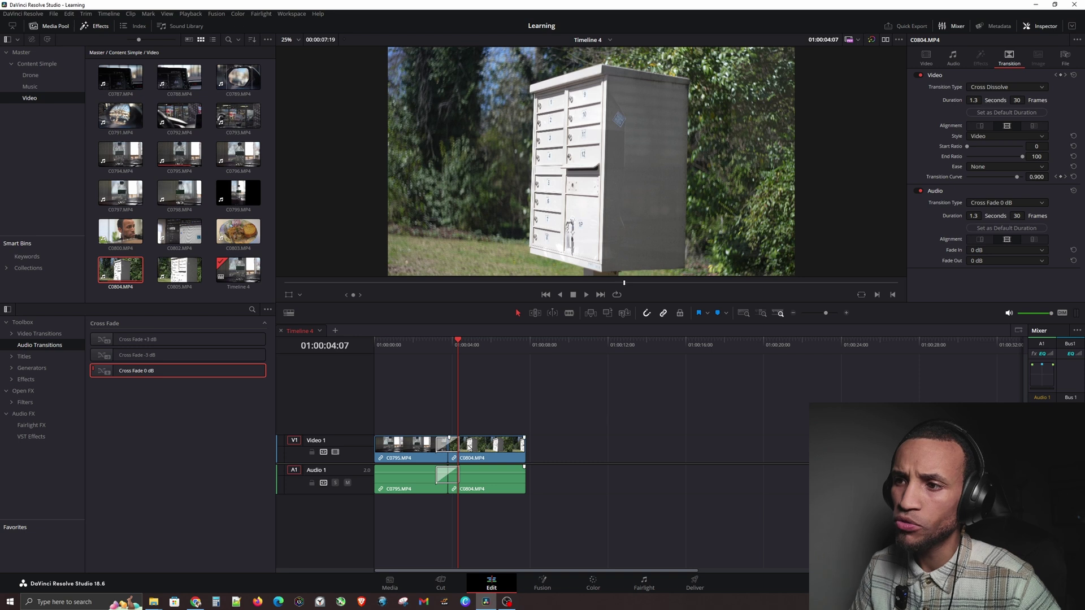
- Select the audio Cross Fade and the Cross Dissolve separately and together to inspect their transition settings
left_click(455, 473)
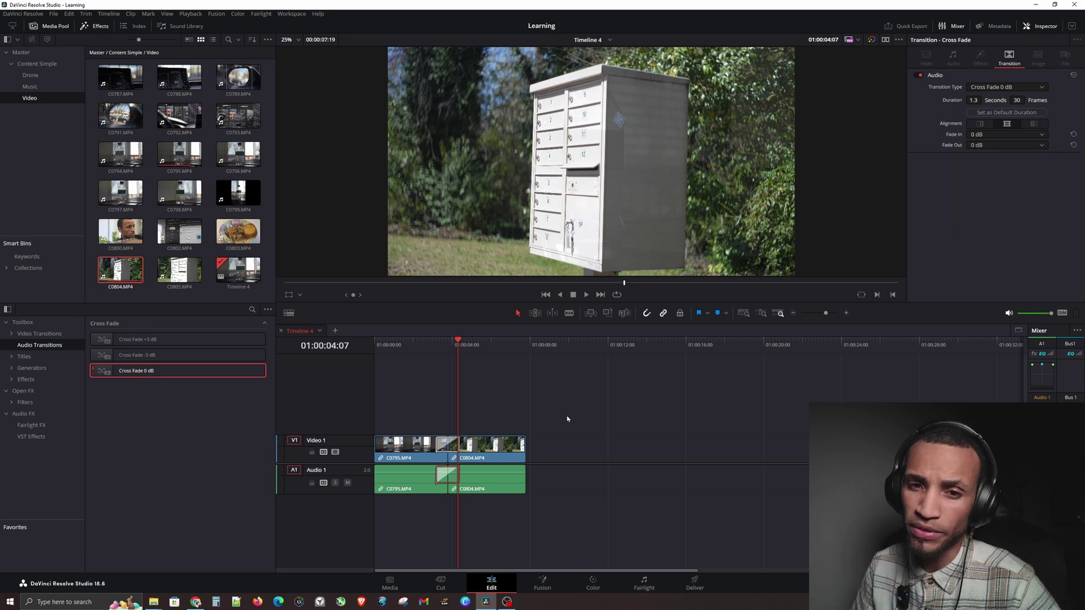
left_click(455, 443)
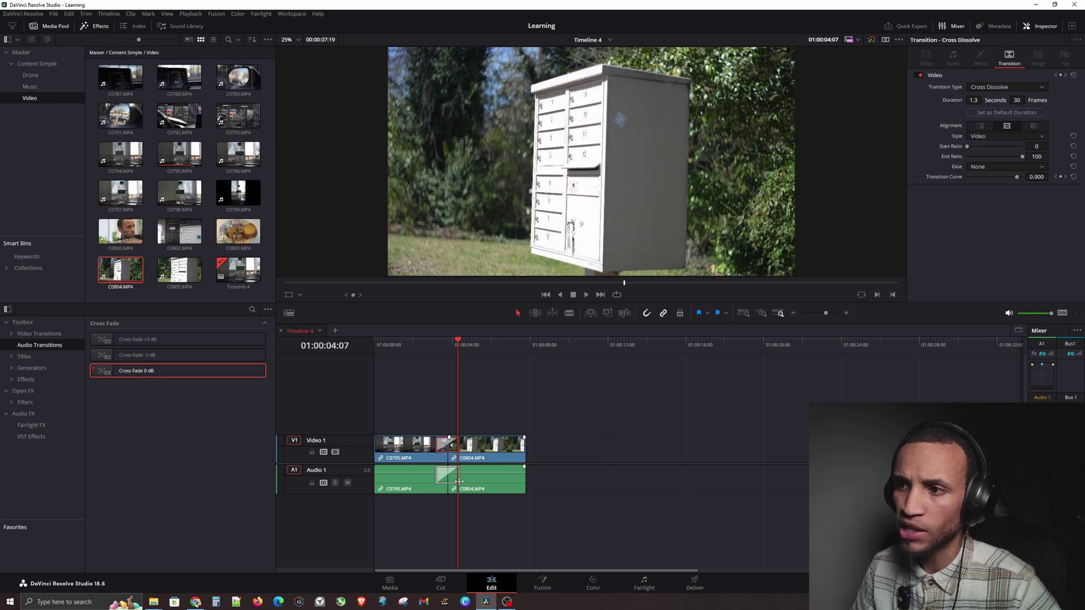
left_click(458, 479, "ctrl")
left_click(489, 424)
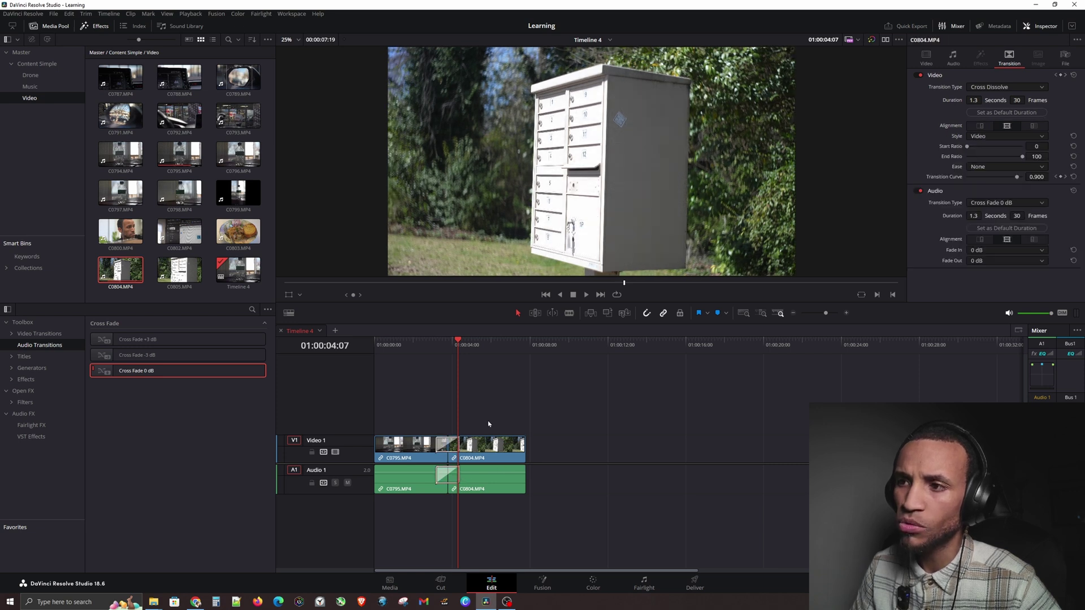
left_click(459, 473)
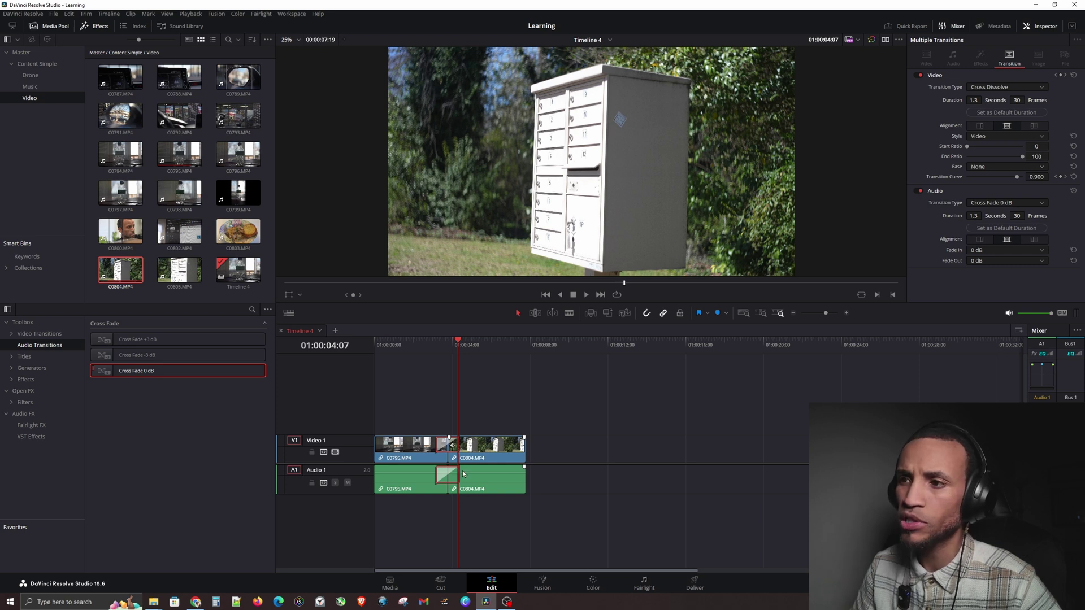
left_click(475, 460)
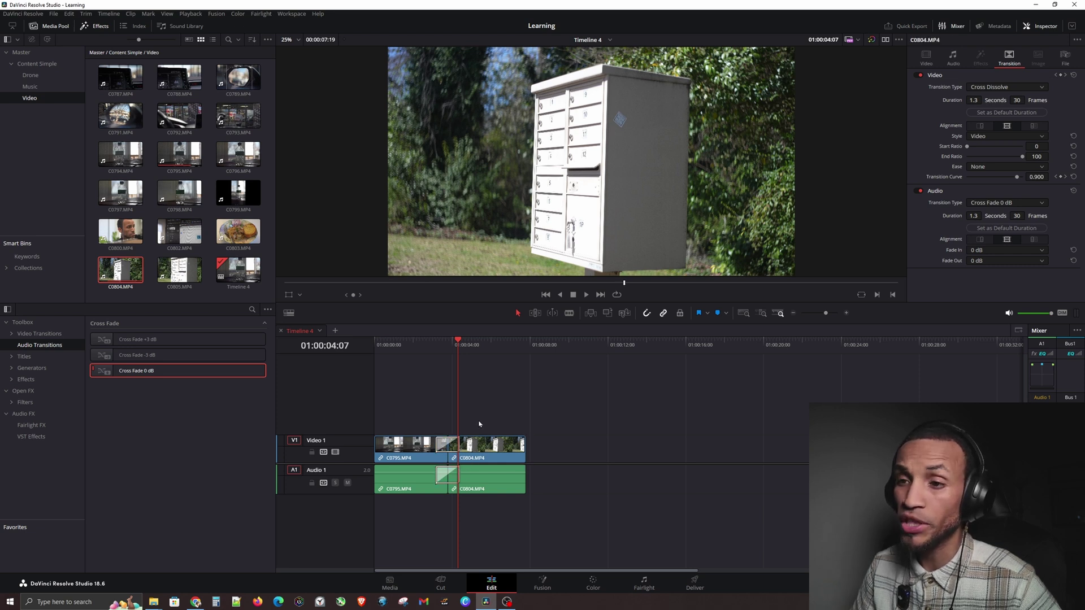
left_click(556, 407)
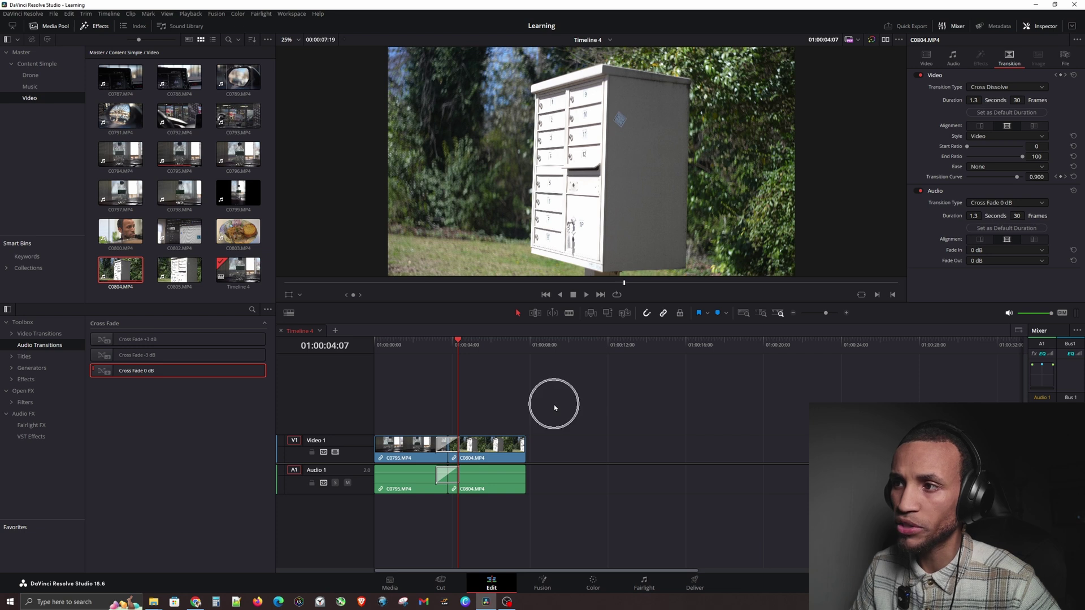
- Set only the audio Cross Fade's duration to 0.2 seconds (5 frames), and return to the Video Transitions library
left_click(460, 474)
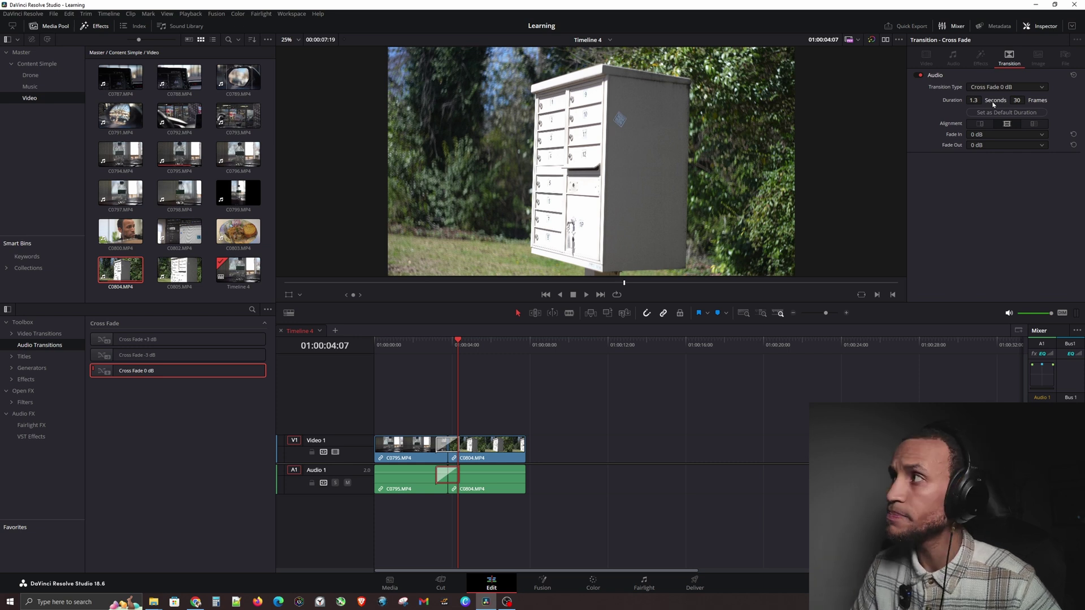
left_click_drag(977, 99, 935, 100)
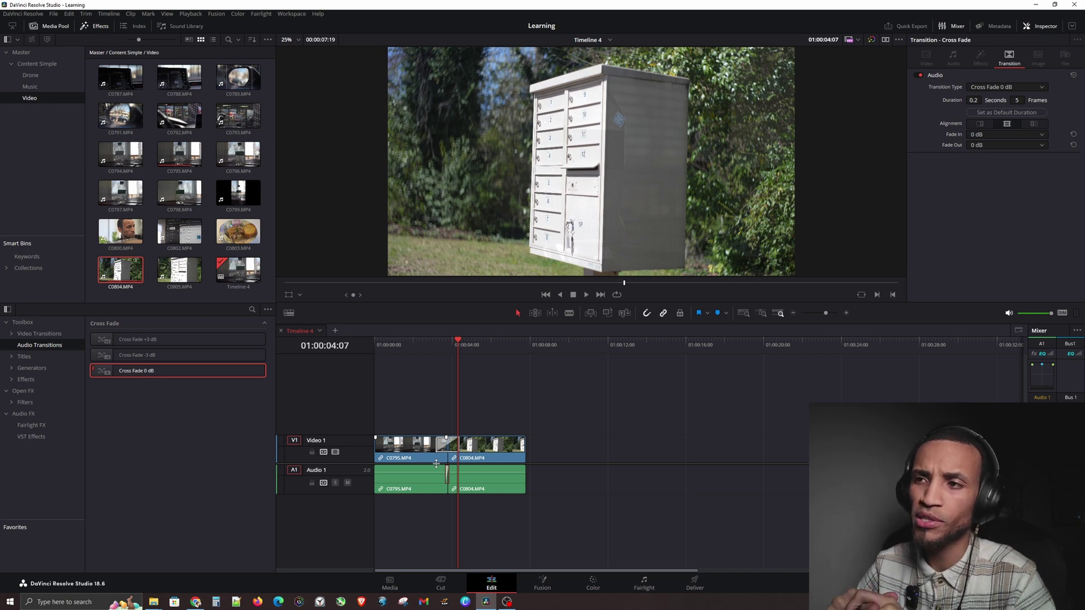
left_click(39, 333)
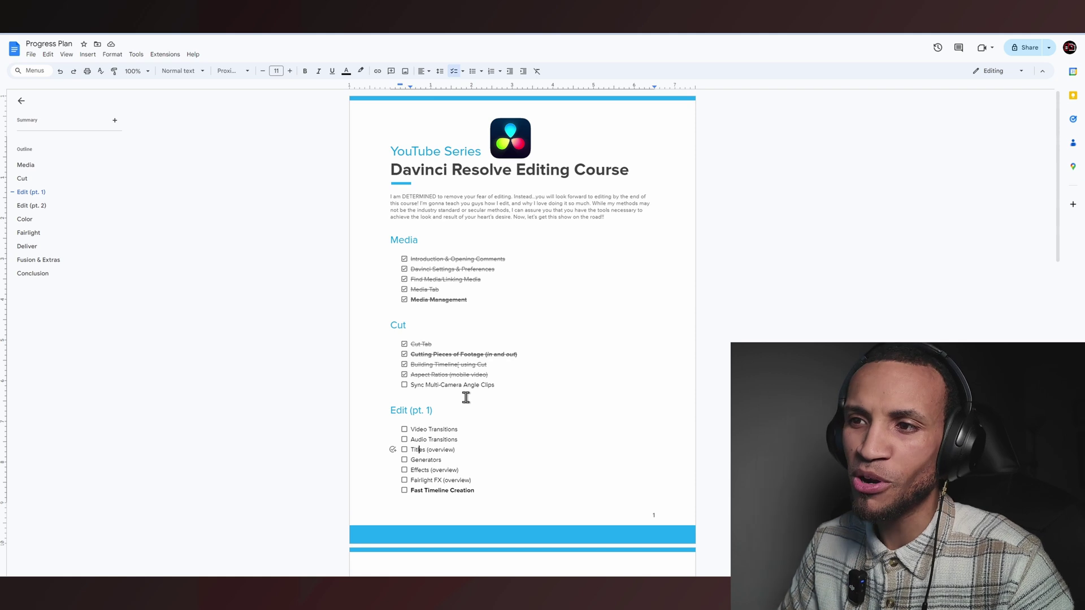
- Switch to the Progress Plan document in Google Docs and check off Video Transitions and Audio Transitions under Edit (pt. 1)
left_click(428, 450)
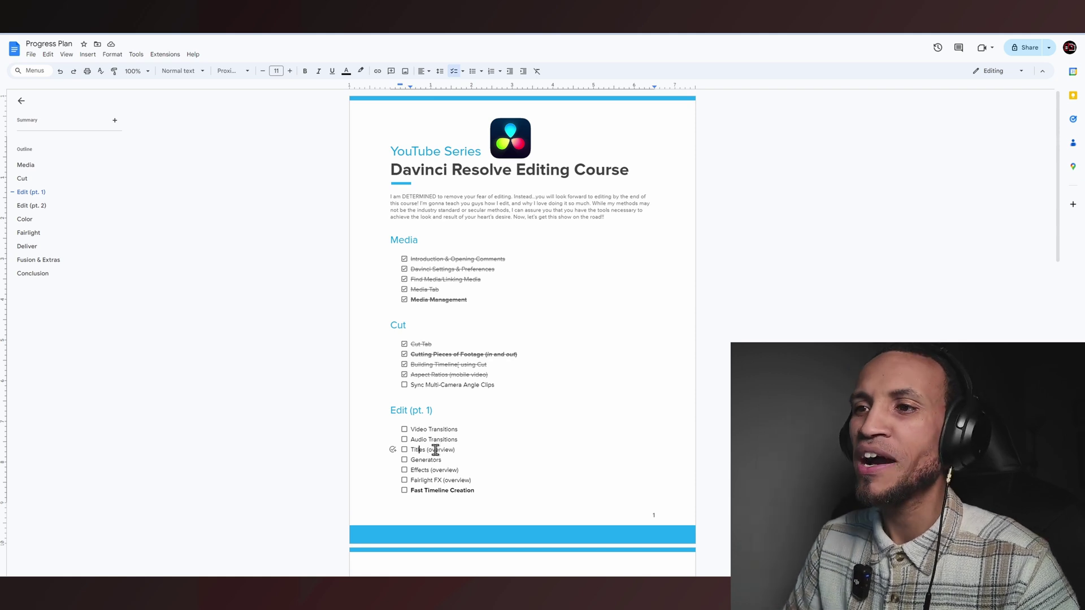
left_click(404, 429)
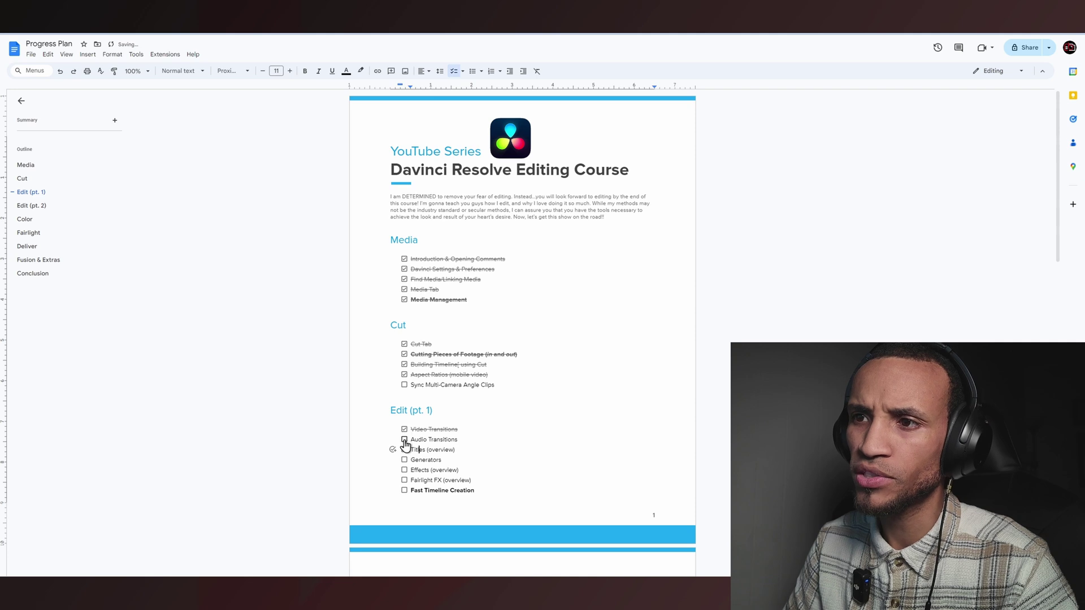
left_click(405, 440)
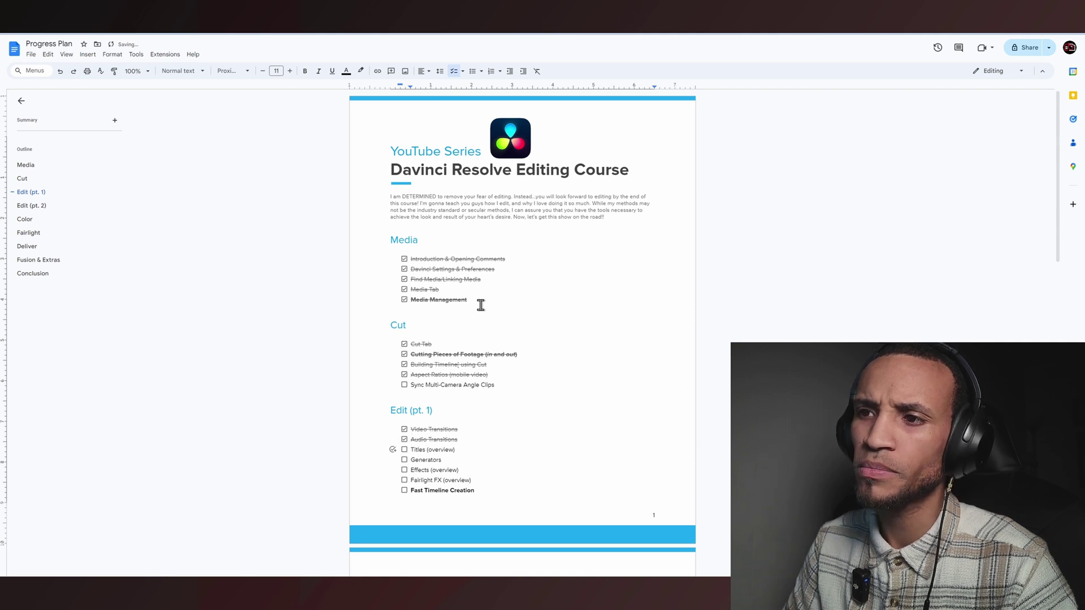